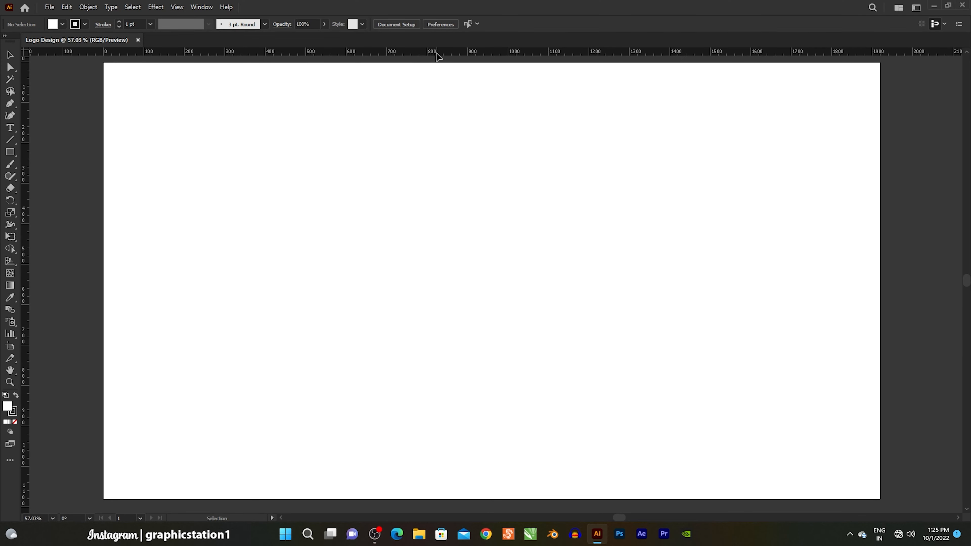
Add one horizontal and one vertical ruler guide and center each of them on the artboard with Align
left_click_drag(436, 51, 433, 214)
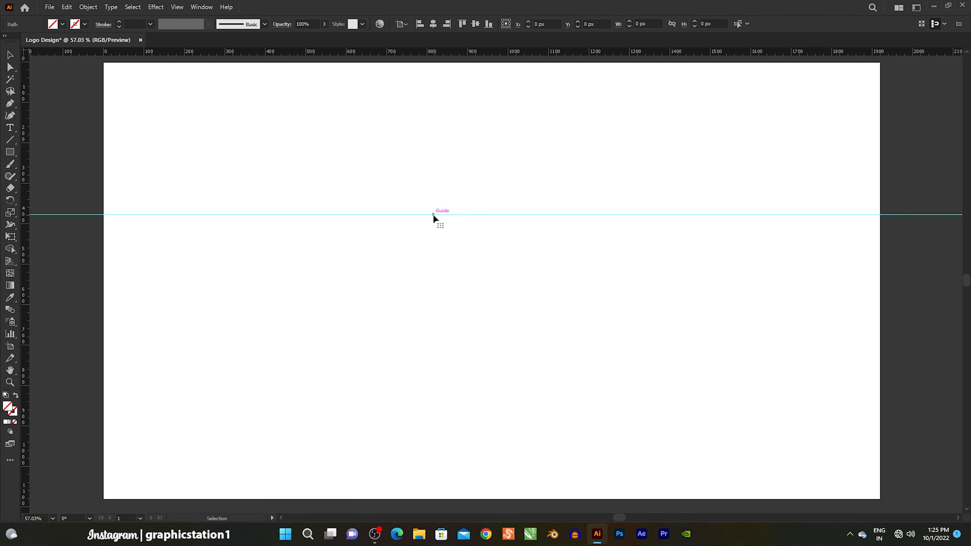
left_click_drag(25, 199, 308, 199)
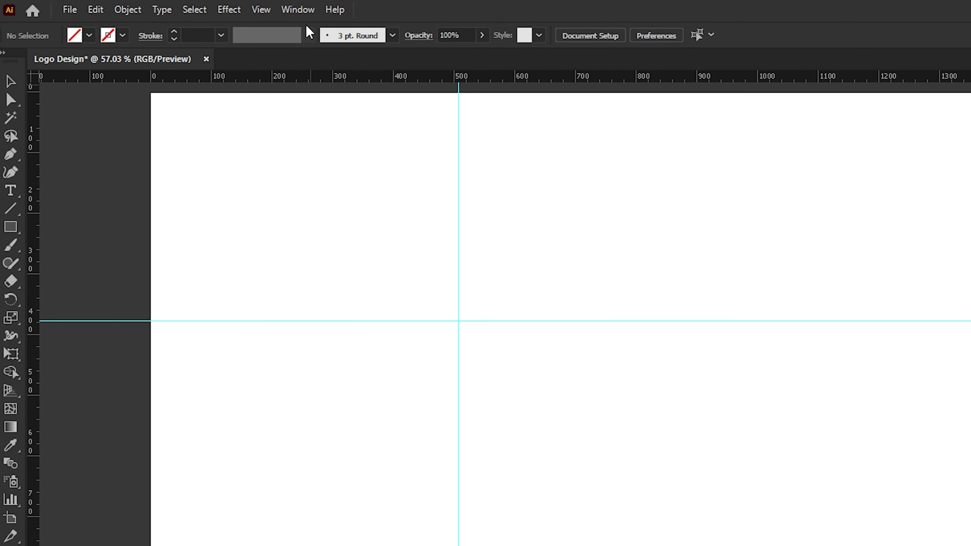
left_click(237, 10)
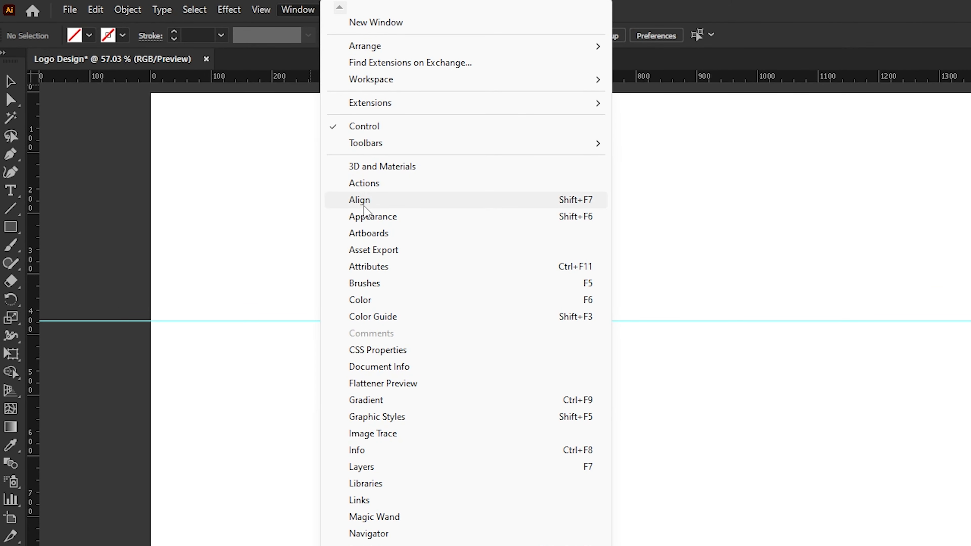
left_click(435, 207)
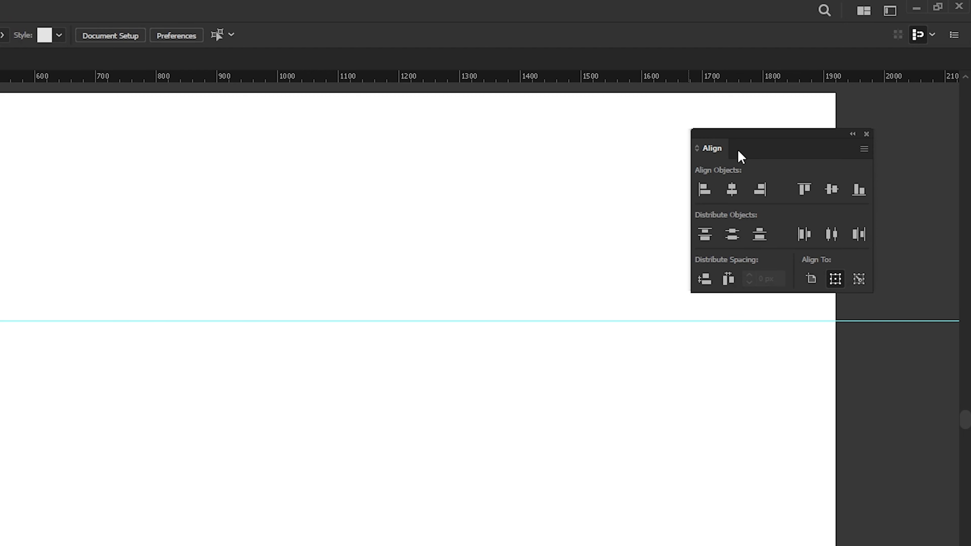
left_click_drag(767, 134, 407, 239)
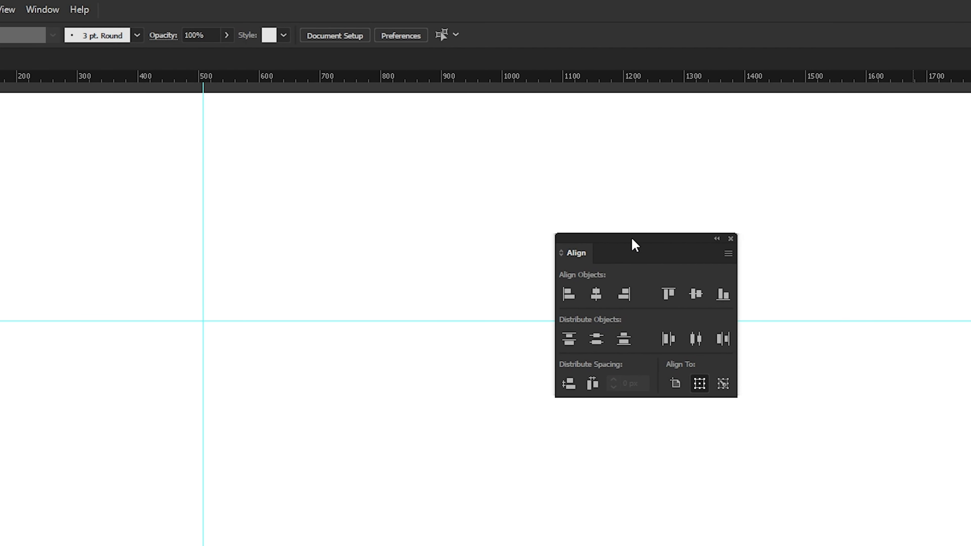
left_click_drag(198, 192, 234, 219)
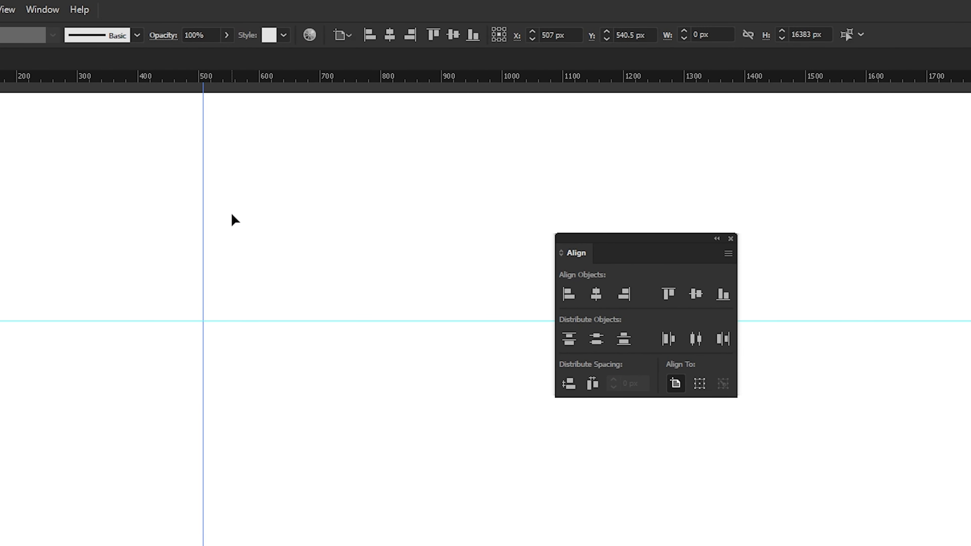
left_click(596, 294)
left_click(344, 292)
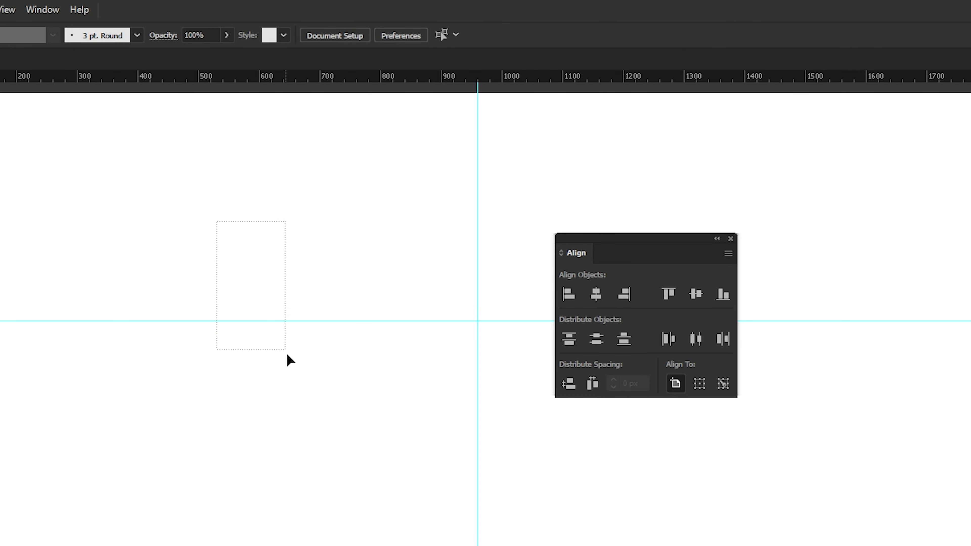
left_click_drag(291, 360, 298, 379)
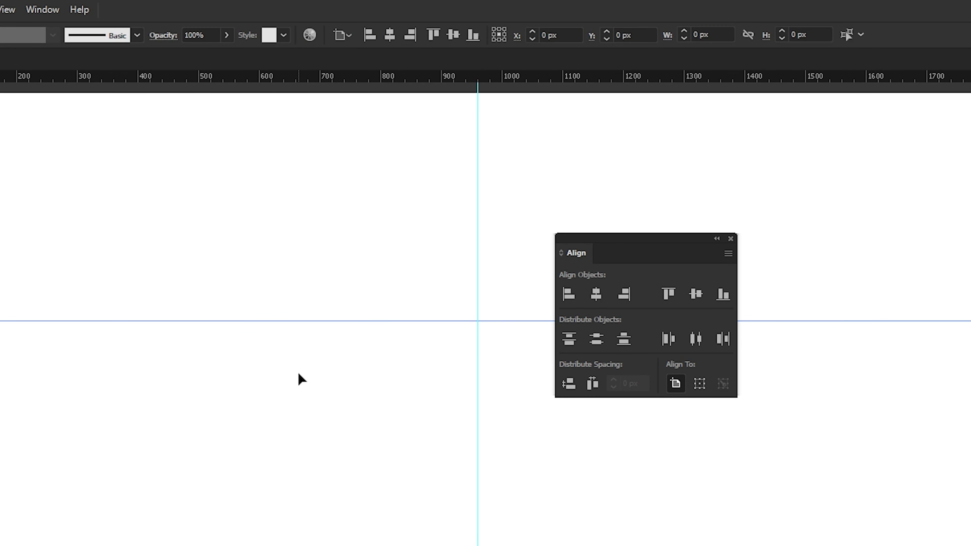
left_click(695, 295)
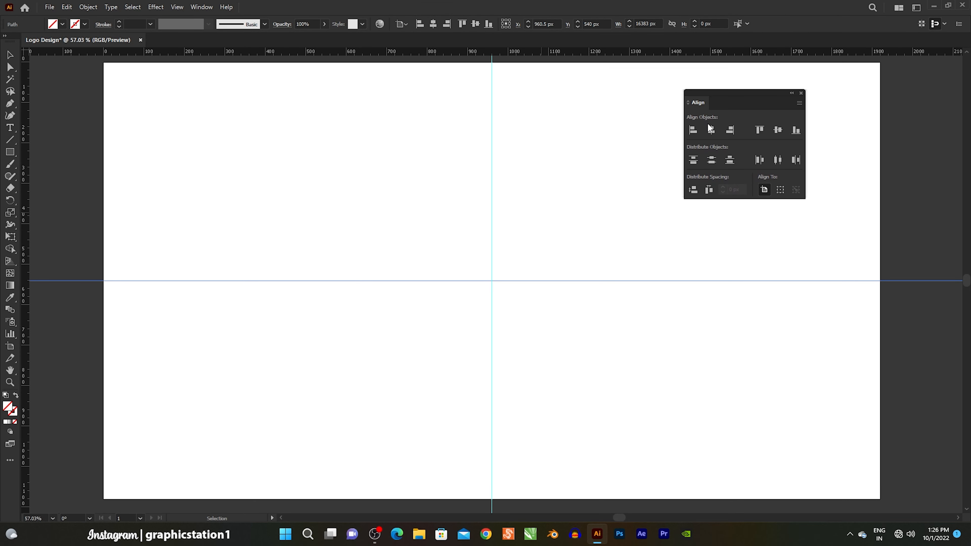
left_click(507, 199)
Lock both center guides in place
left_click_drag(459, 218, 536, 312)
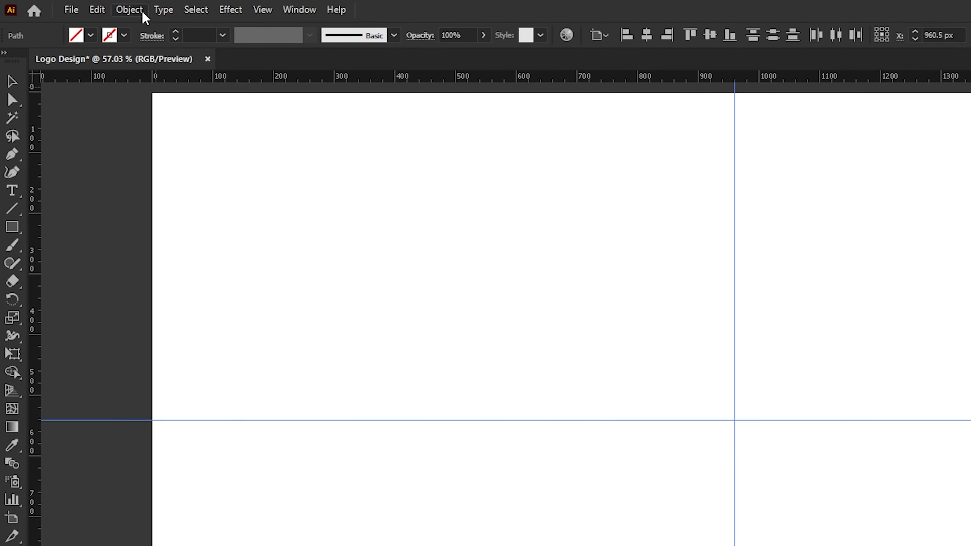
left_click(89, 6)
mouse_move(159, 118)
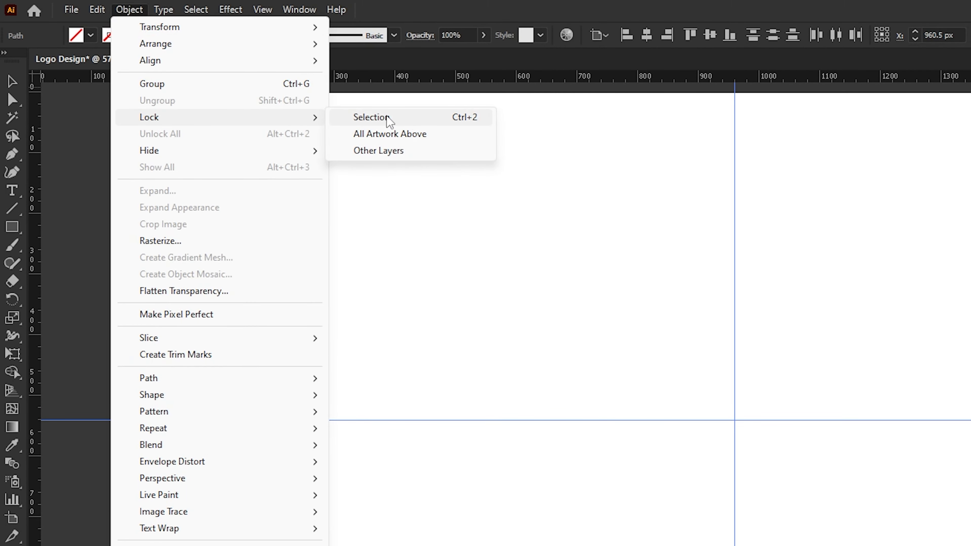
left_click(410, 117)
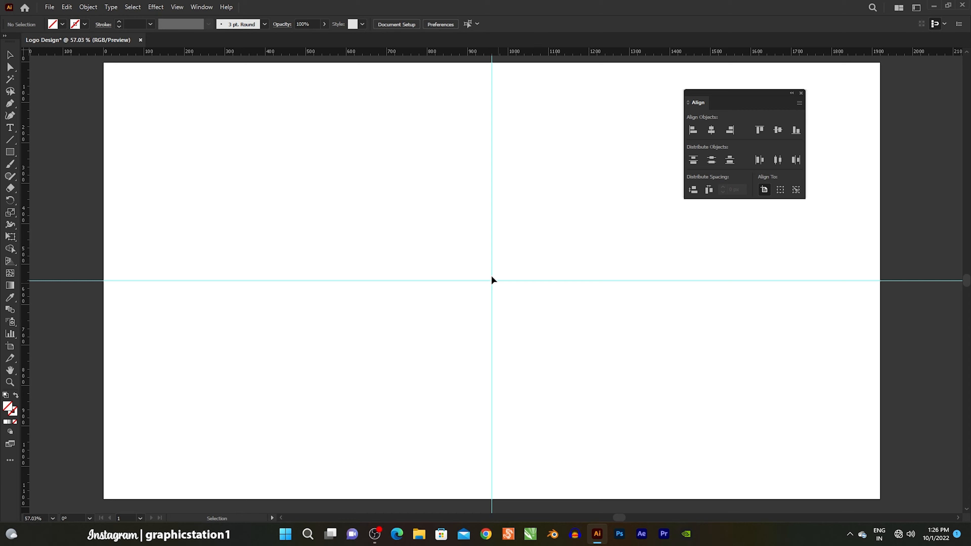
left_click_drag(531, 325, 533, 326)
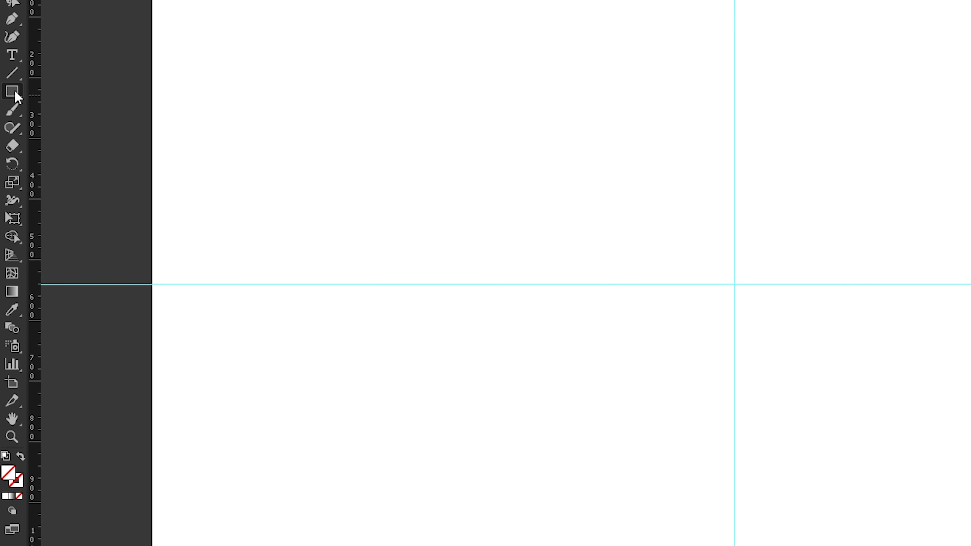
Create a 500 × 500 px rectangle with a black stroke on the artboard
left_click_drag(10, 152, 48, 153)
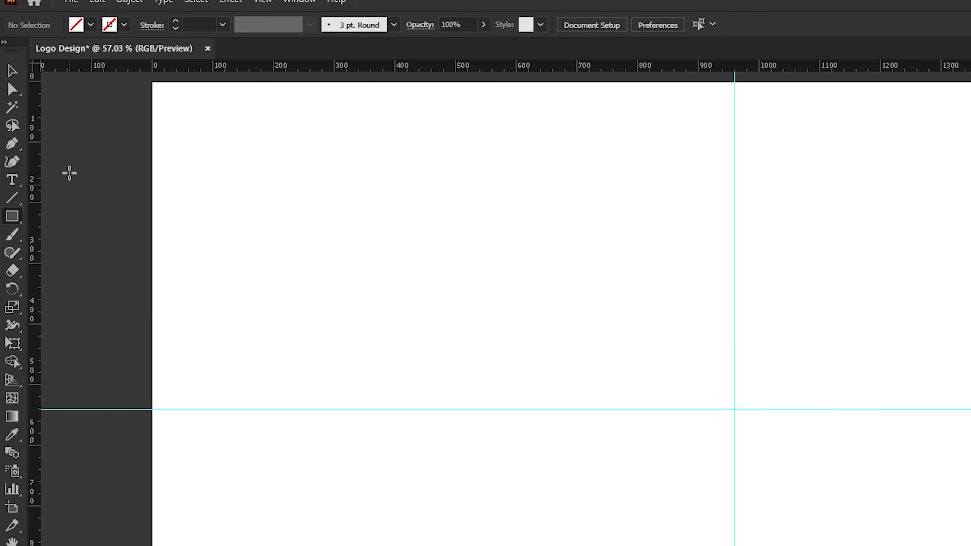
left_click(124, 24)
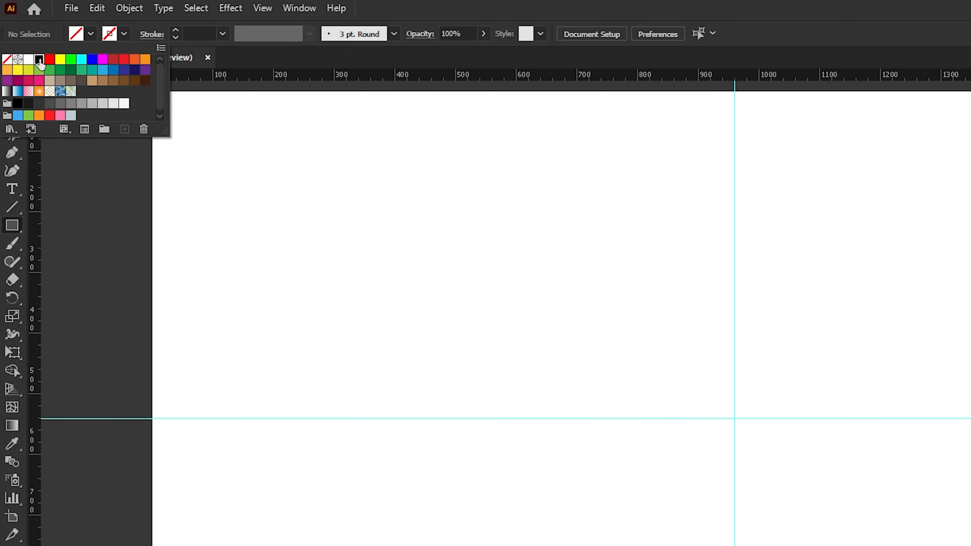
left_click(39, 60)
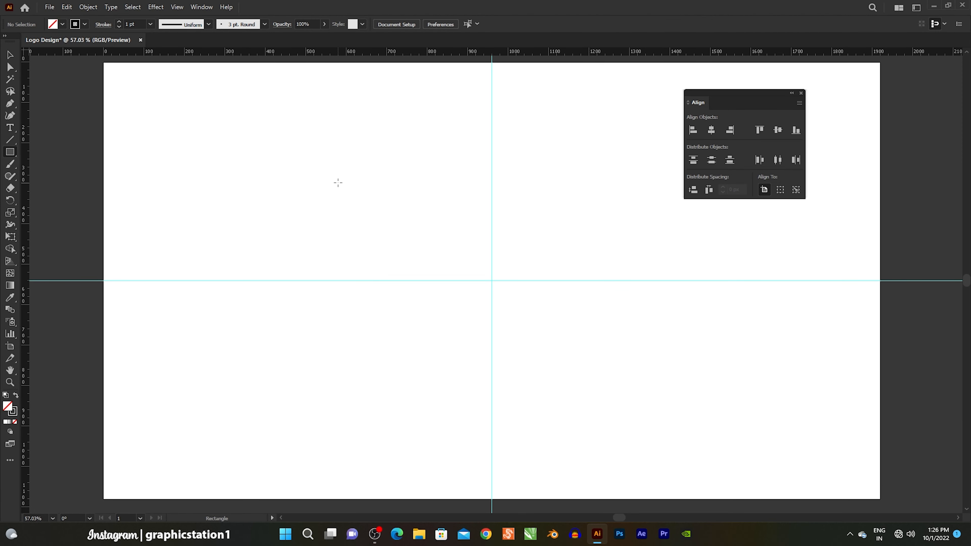
left_click(337, 182, "alt")
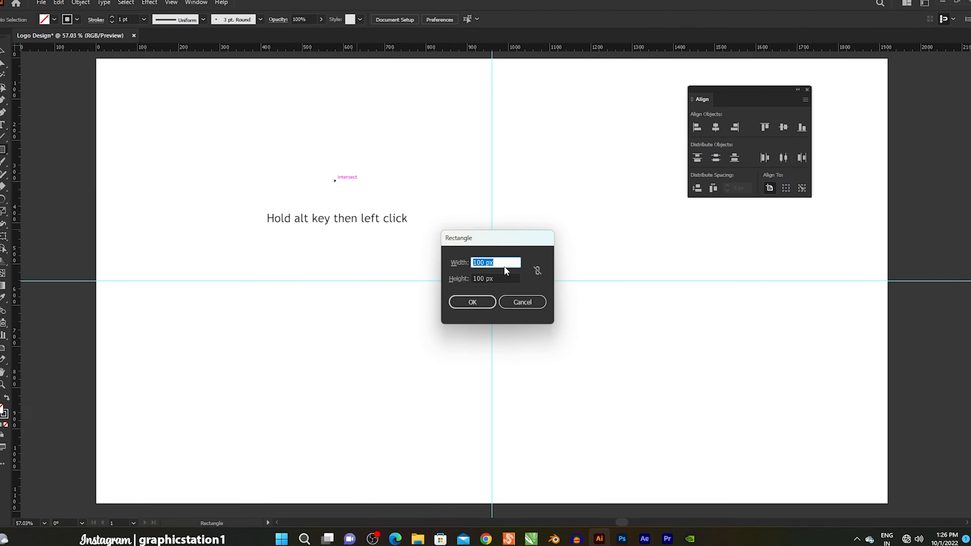
left_click_drag(493, 264, 444, 264)
type("50")
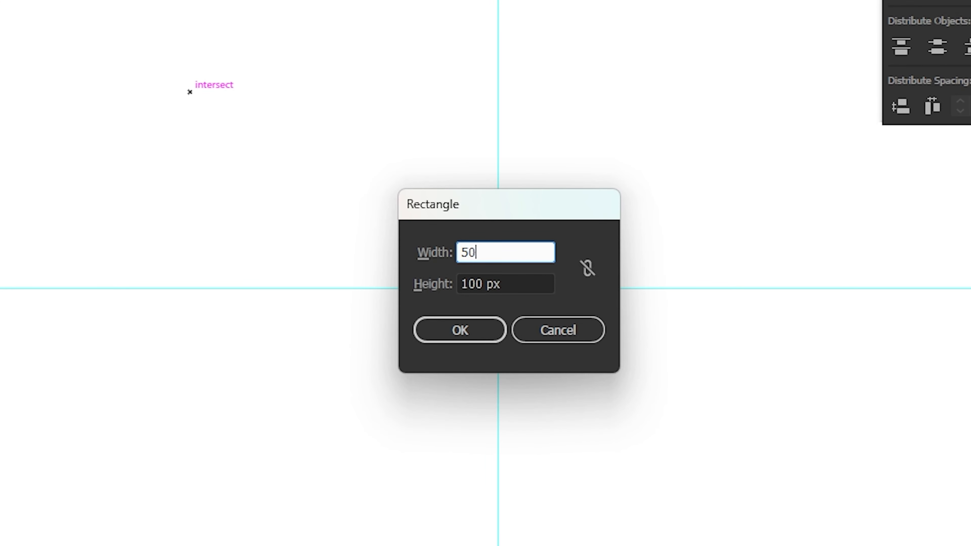
type("0")
left_click_drag(516, 281, 444, 291)
type("5")
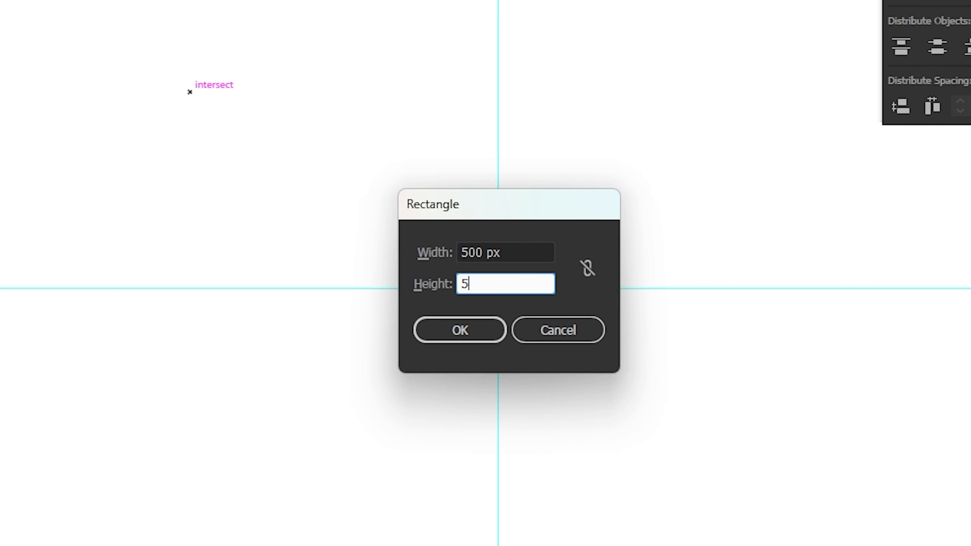
type("00")
left_click(468, 330)
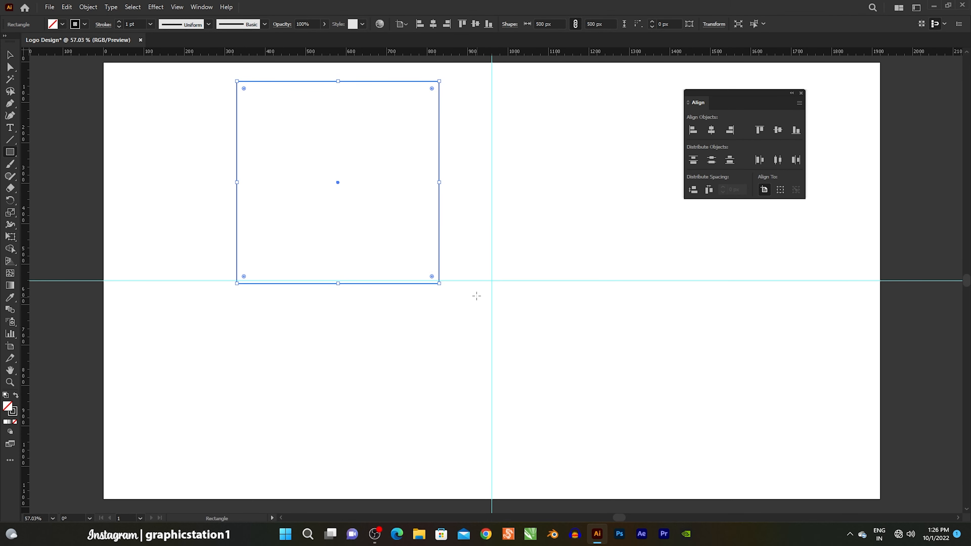
Center the 500 px square horizontally and vertically on the artboard
left_click(14, 57)
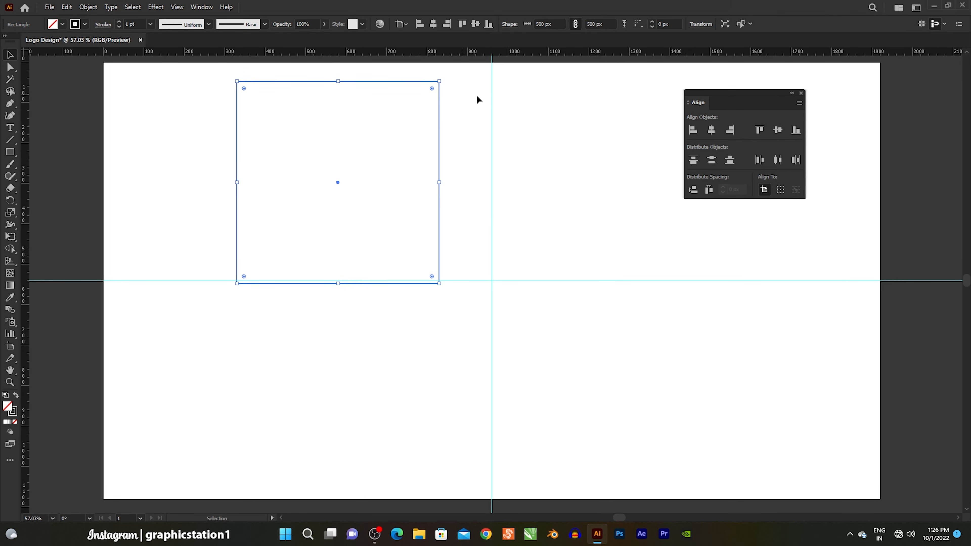
left_click_drag(696, 101, 604, 101)
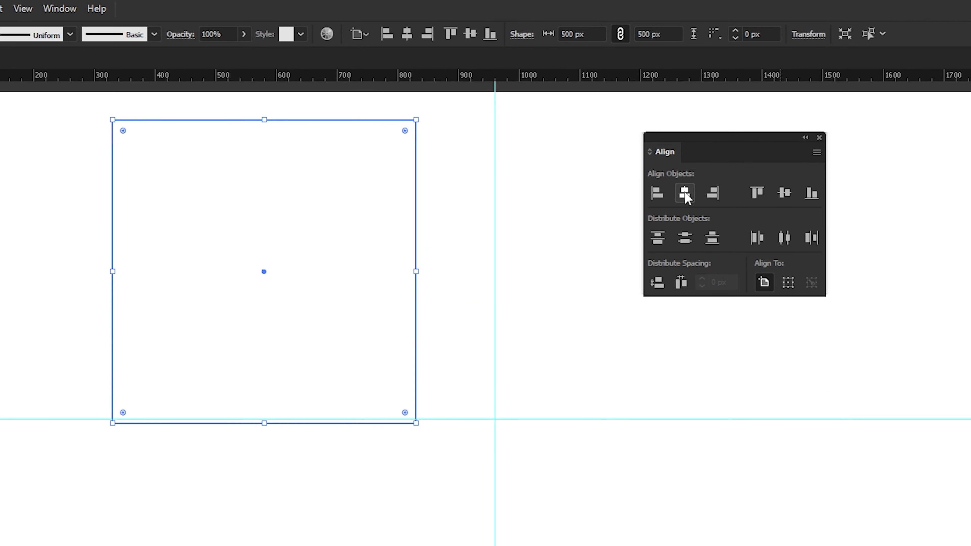
left_click(687, 193)
left_click(784, 193)
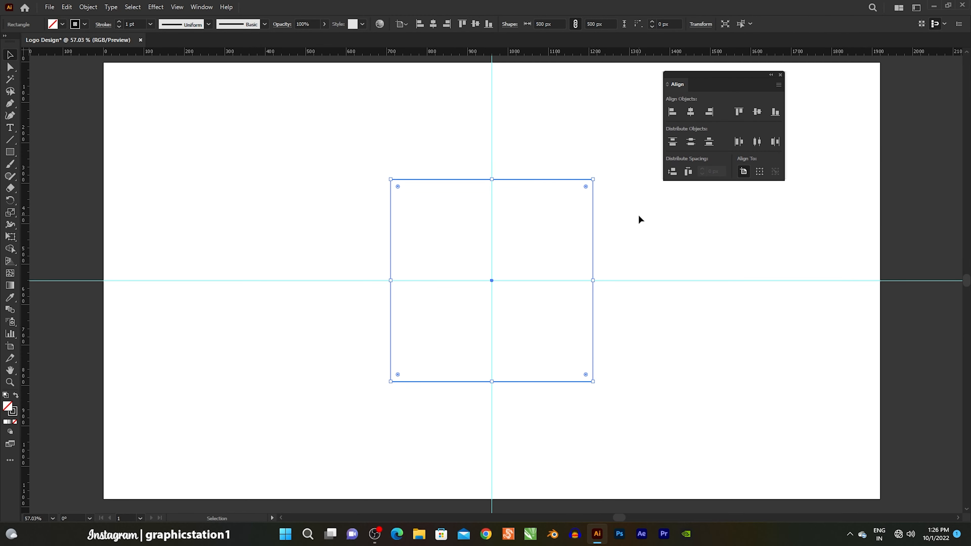
left_click(690, 288)
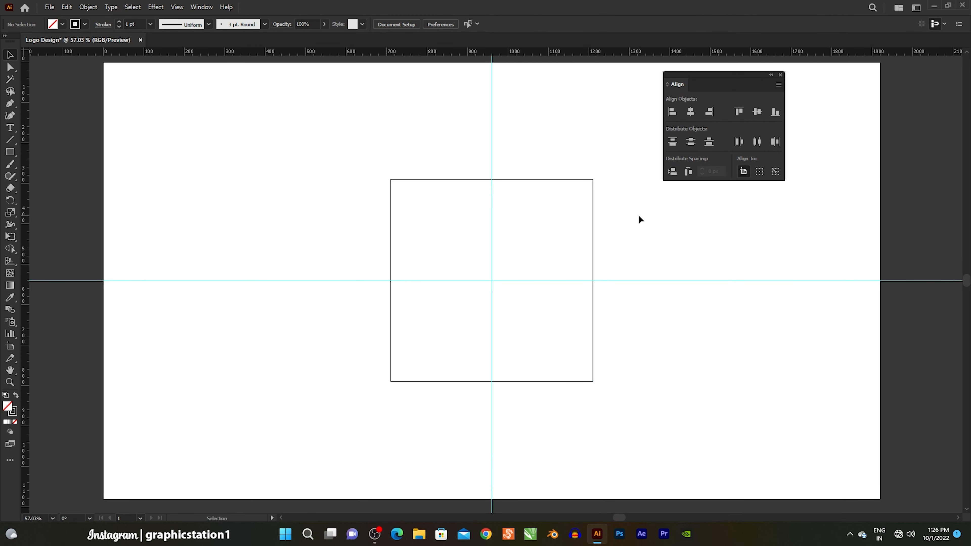
Create a 200 × 200 px rectangle inside the large square and center it horizontally and vertically on the artboard
left_click(10, 382)
left_click_drag(481, 280, 592, 319)
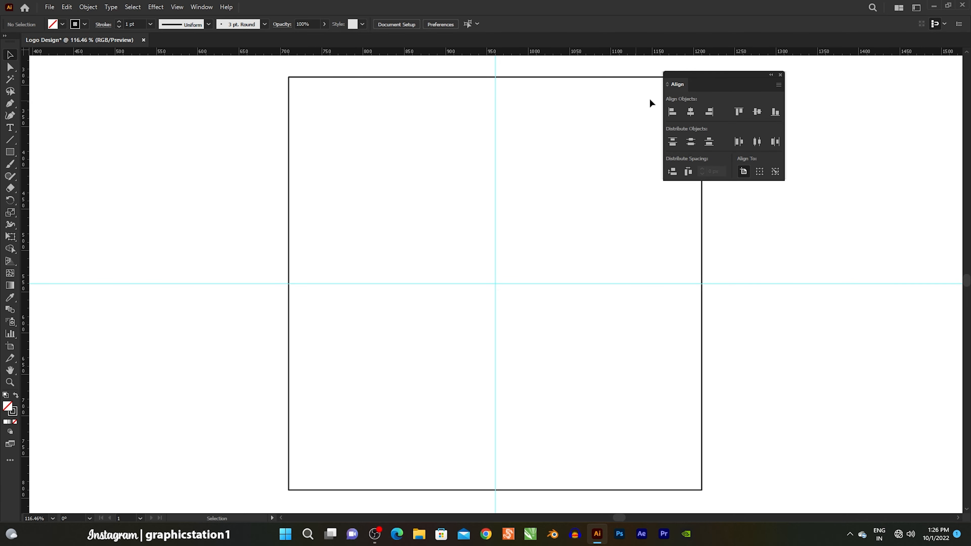
left_click_drag(722, 76, 788, 80)
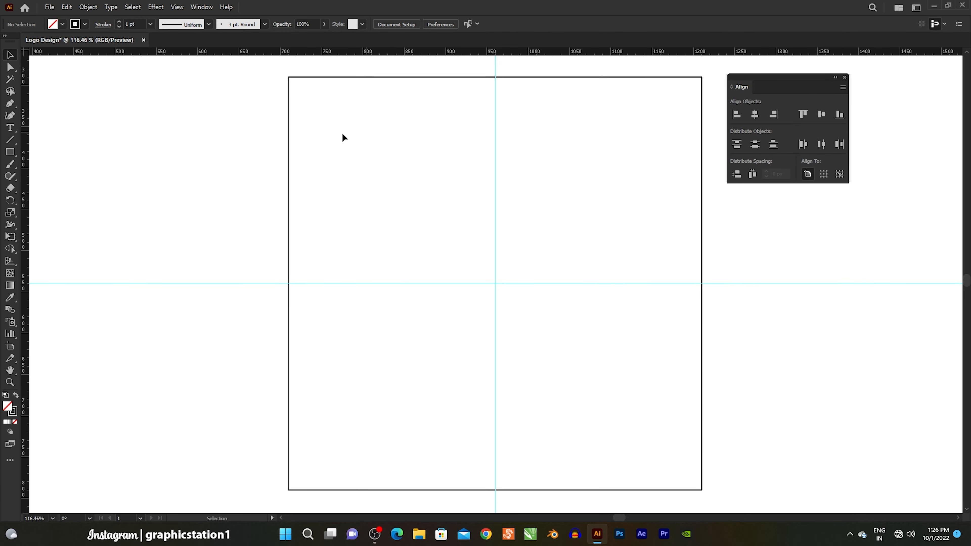
left_click_drag(10, 152, 52, 152)
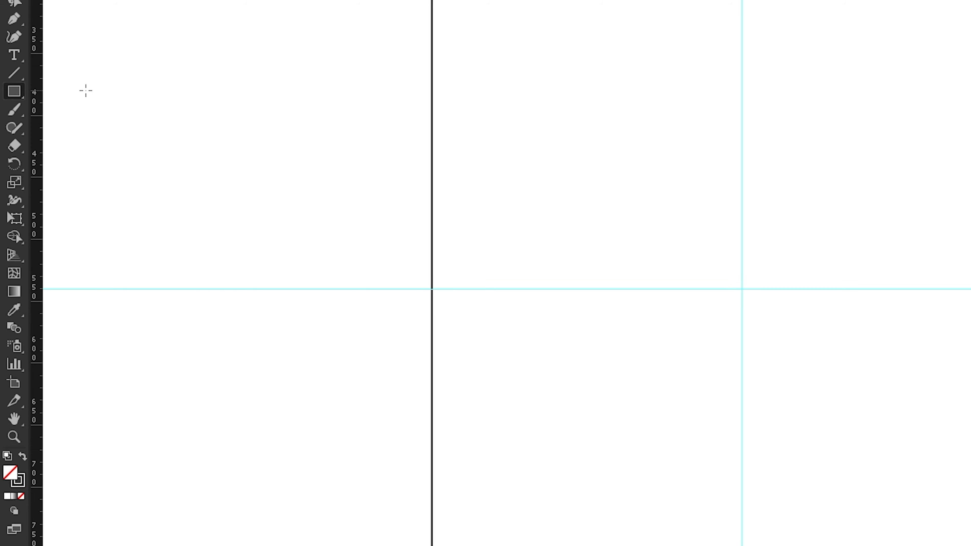
left_click(616, 155, "alt")
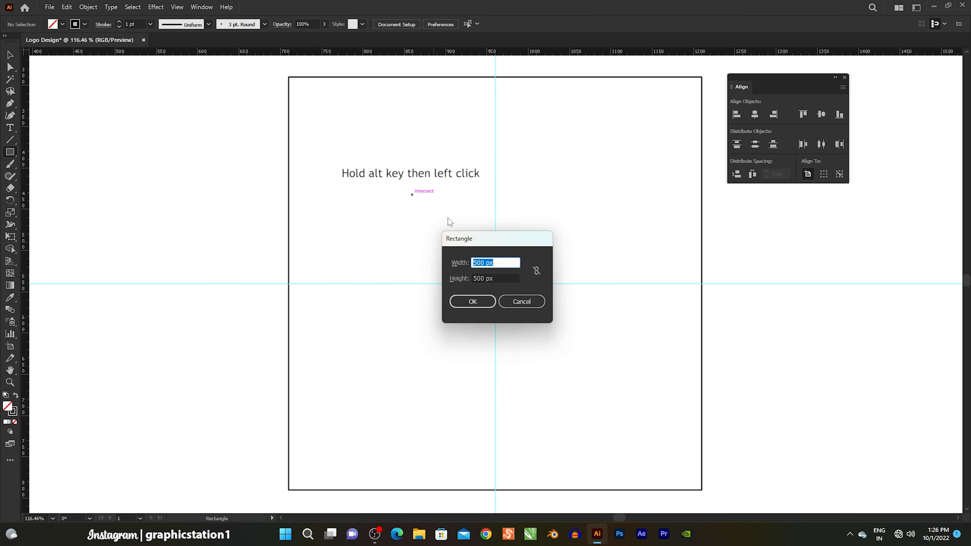
type("200")
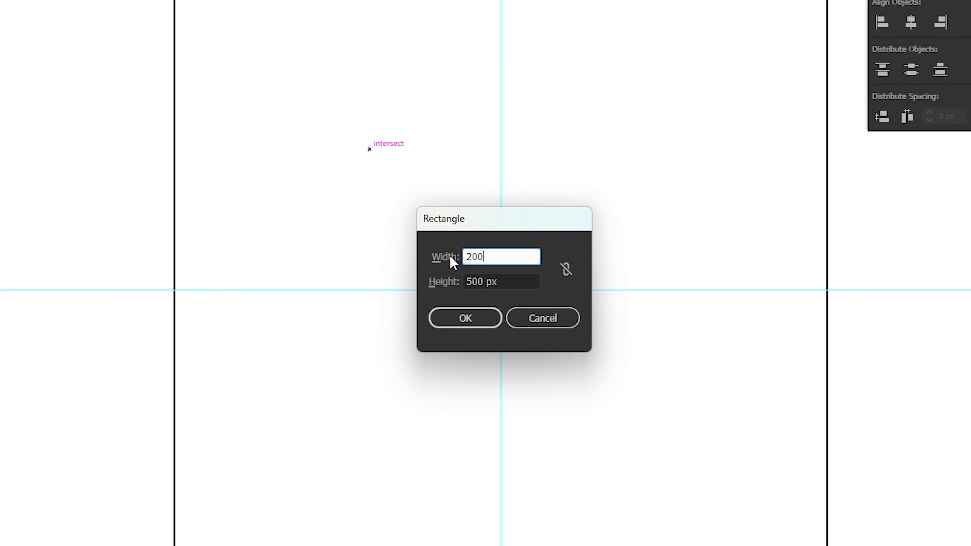
key("Tab")
type("2")
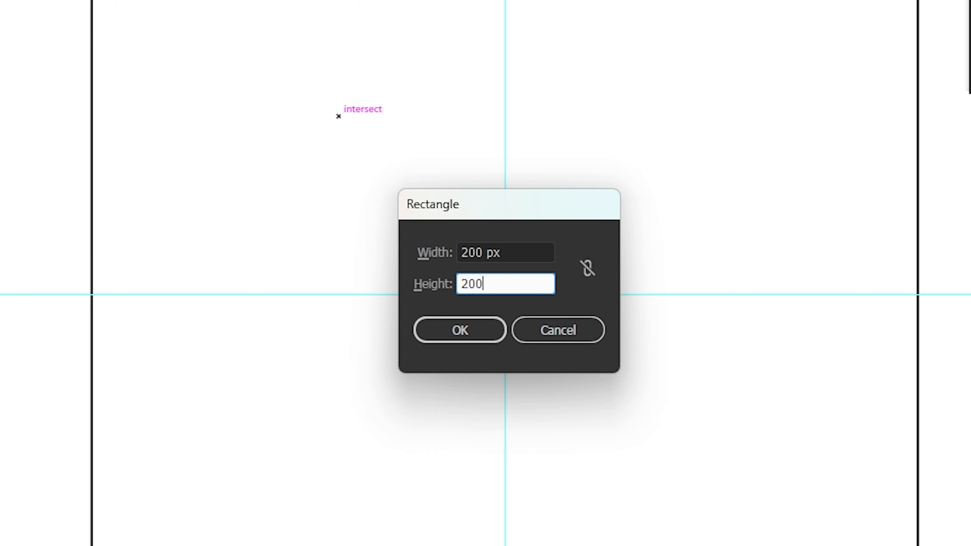
left_click(459, 330)
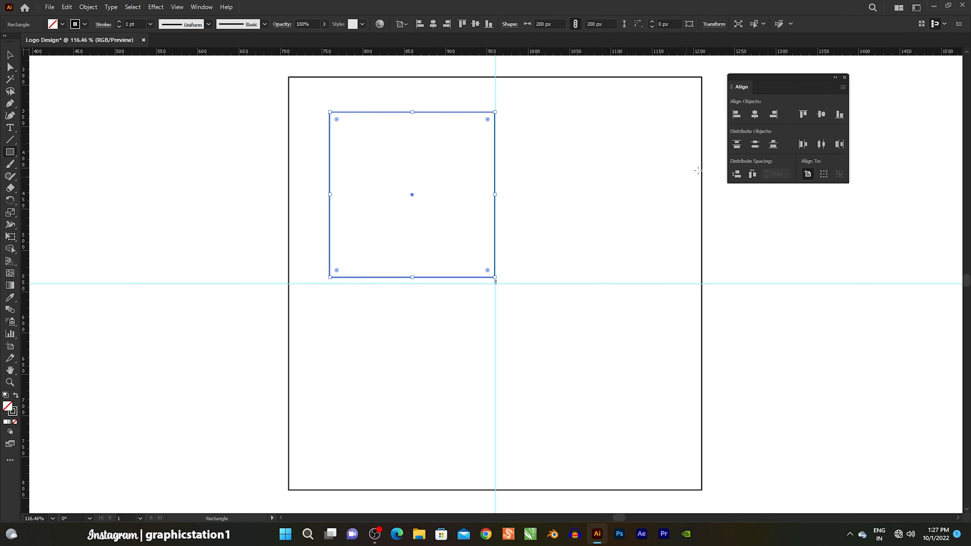
left_click(754, 115)
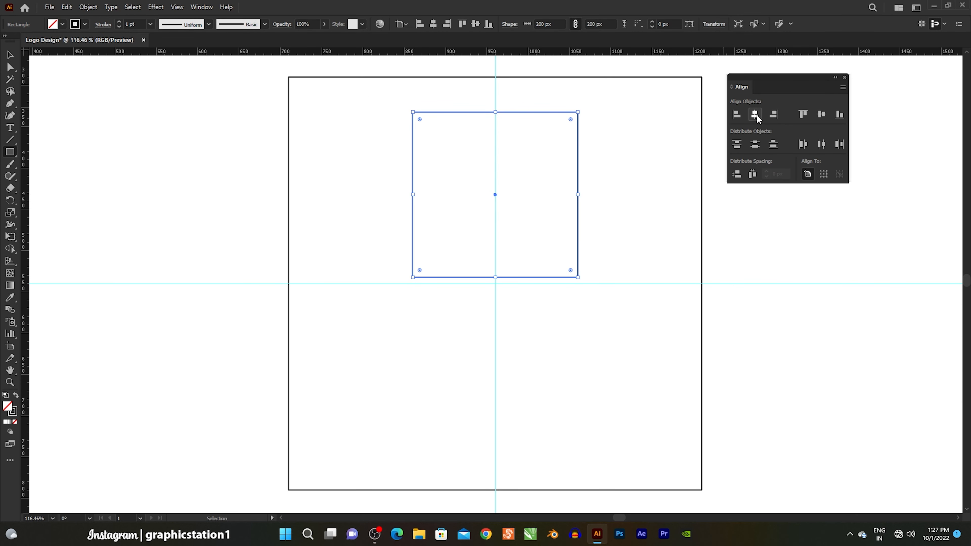
left_click(821, 115)
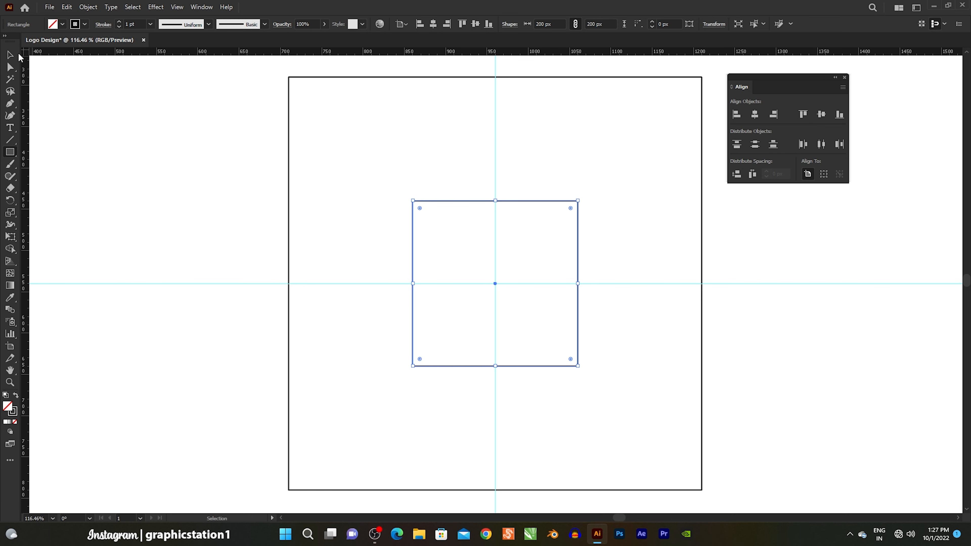
Select the 500 px and 200 px squares together and make a blend between them
left_click(18, 56)
left_click_drag(180, 99, 448, 249)
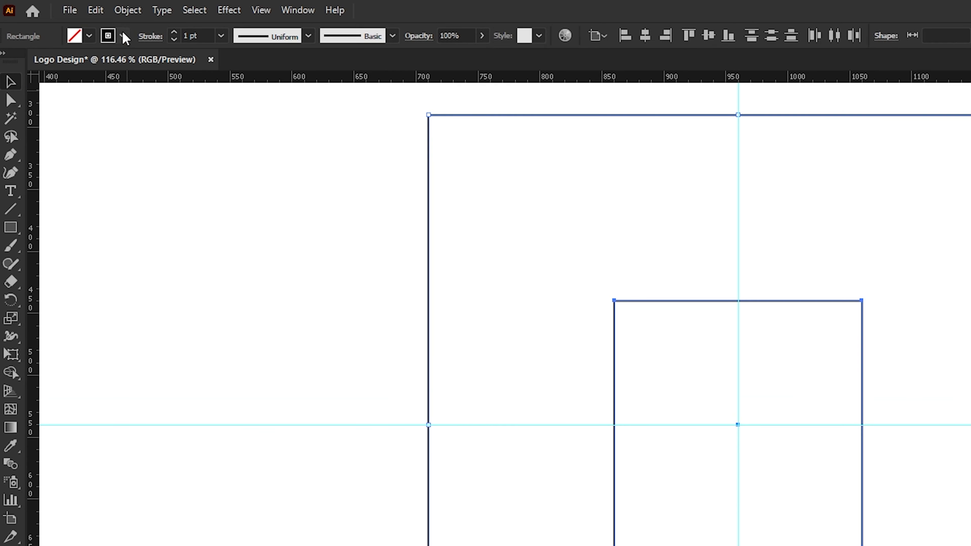
left_click(88, 8)
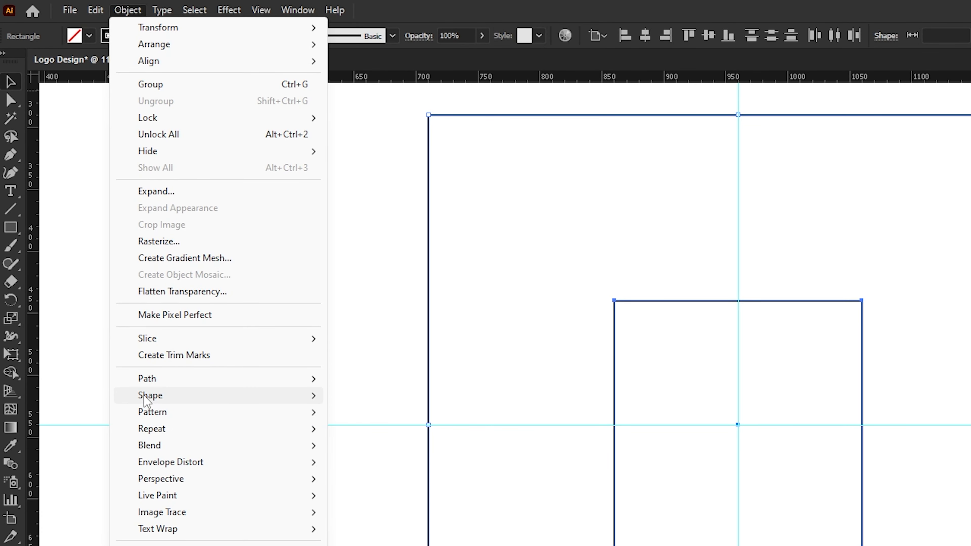
mouse_move(242, 450)
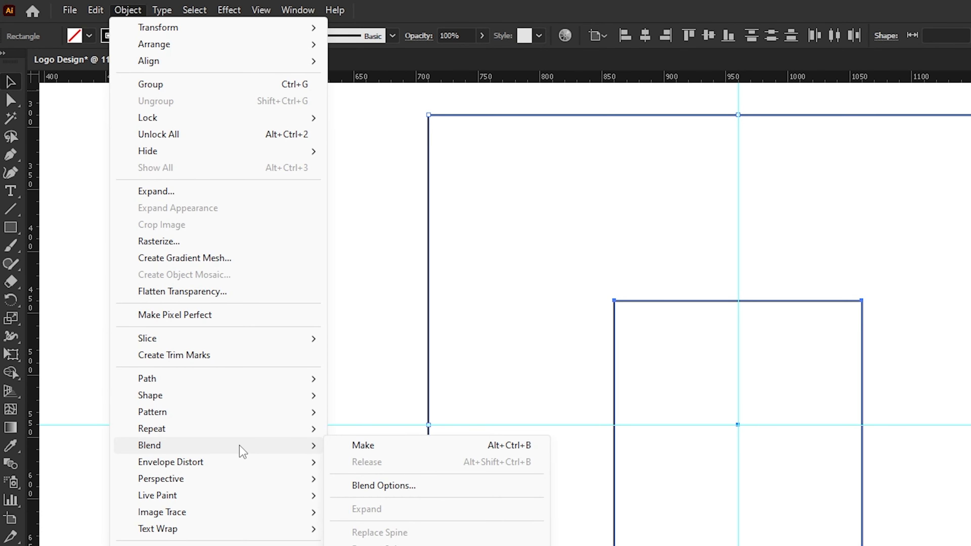
left_click(405, 449)
Set the blend's spacing to Specified Steps with 4 steps between the outer and inner squares
left_click(132, 11)
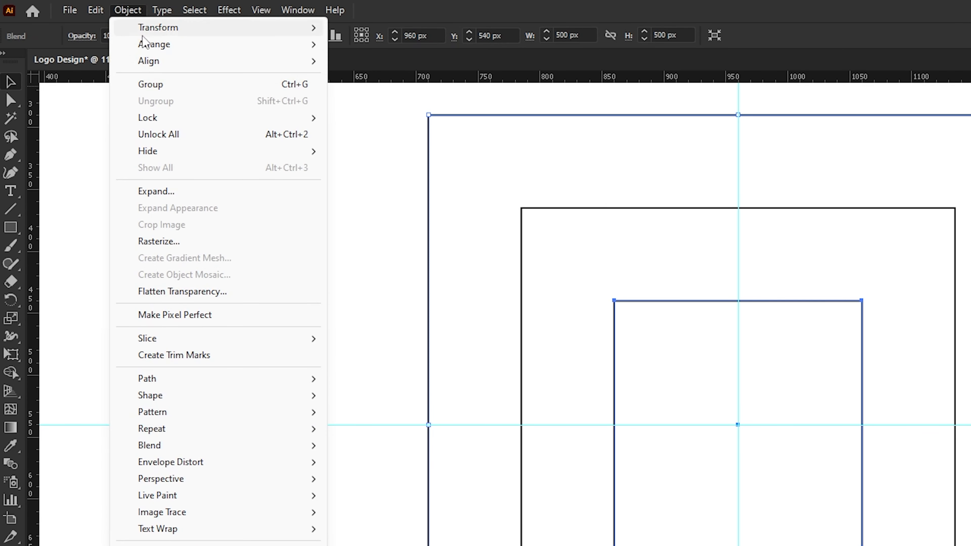
mouse_move(278, 447)
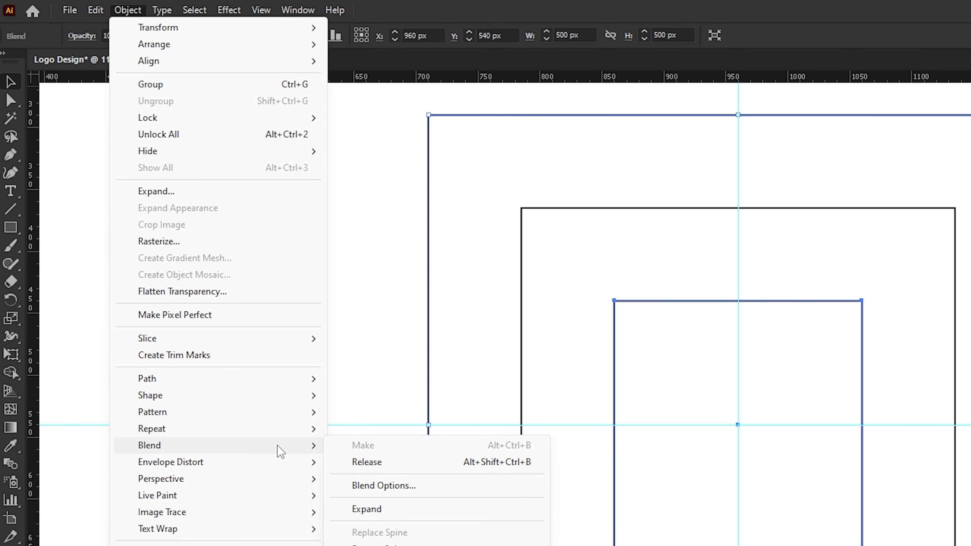
left_click(367, 487)
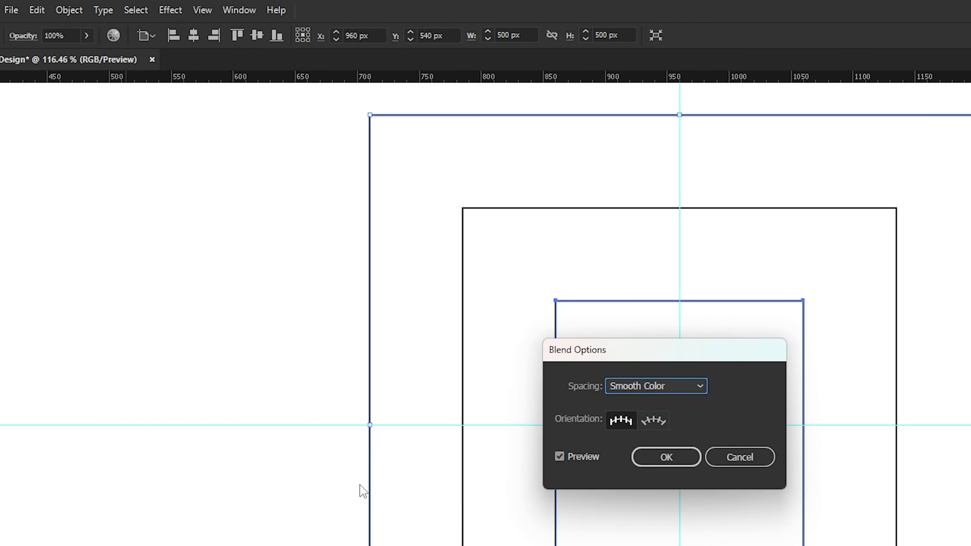
left_click(713, 385)
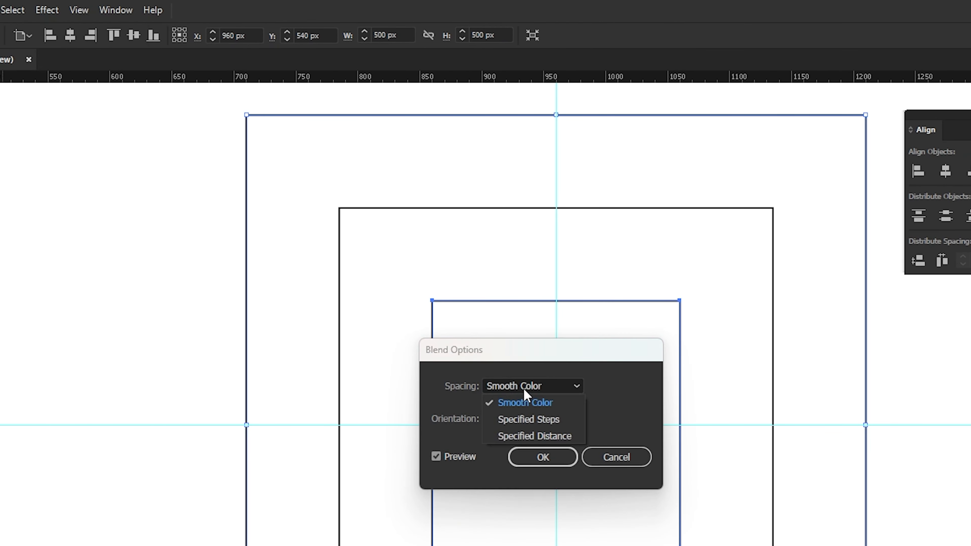
left_click(527, 419)
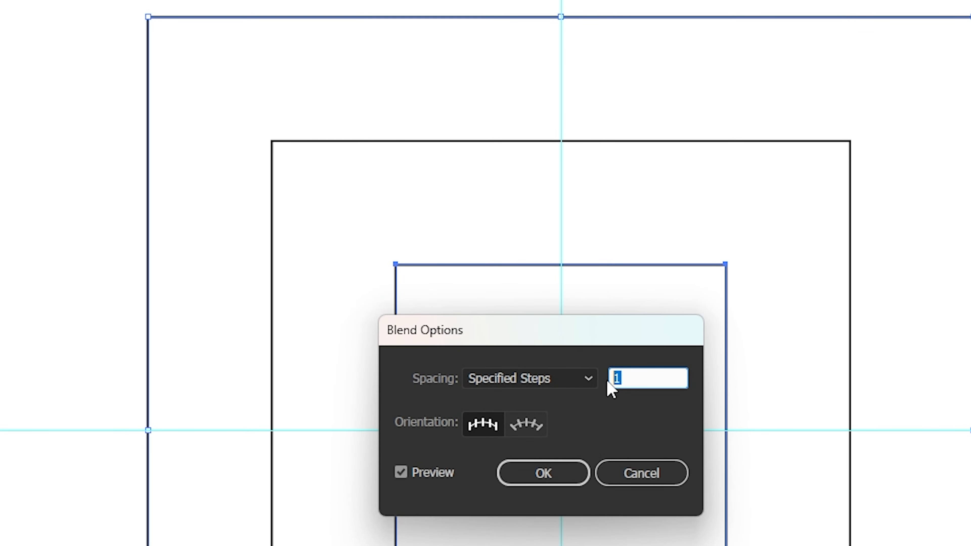
key("Up")
key("Up")
key("Up")
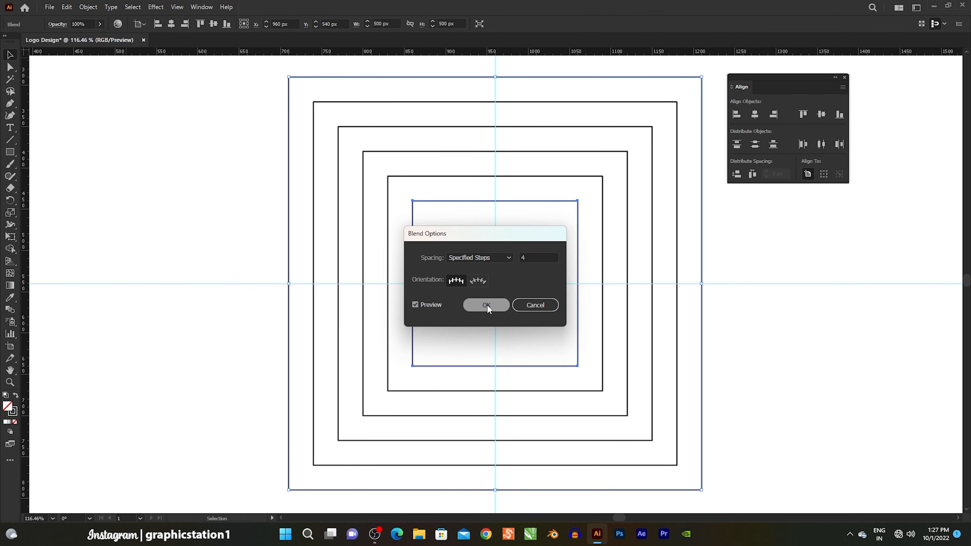
left_click(557, 463)
Expand the blend with Object, Fill and Stroke included, and ungroup it into separate squares
left_click(90, 7)
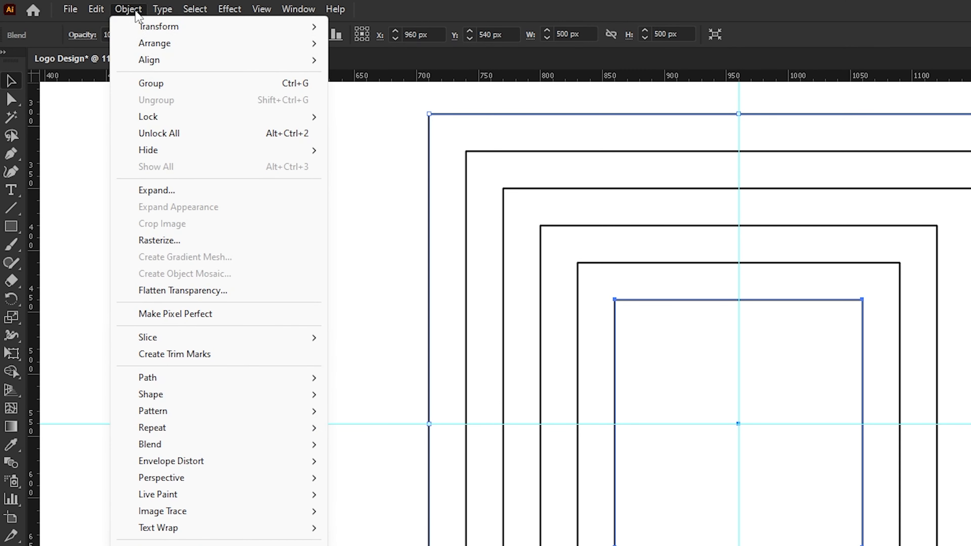
left_click(199, 195)
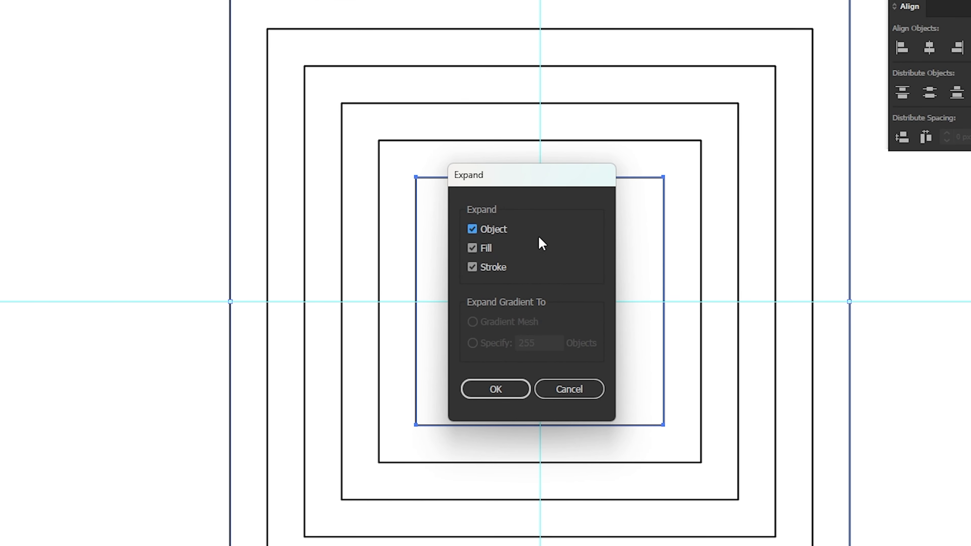
left_click(485, 388)
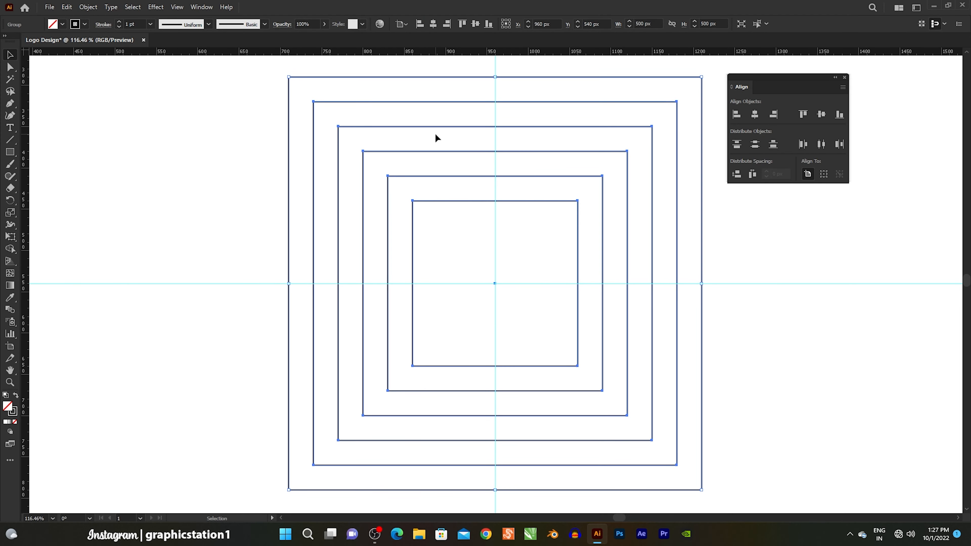
right_click(435, 135)
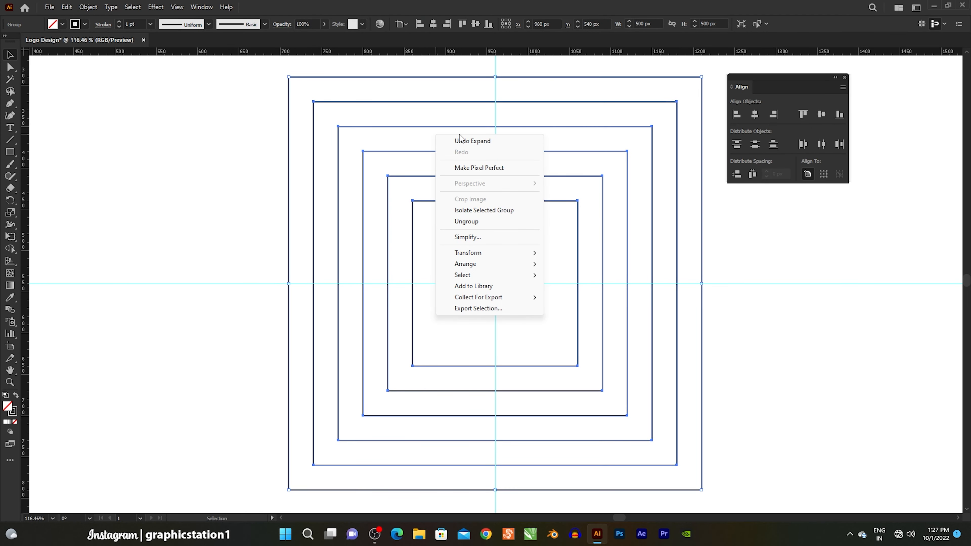
left_click(468, 223)
left_click(253, 222)
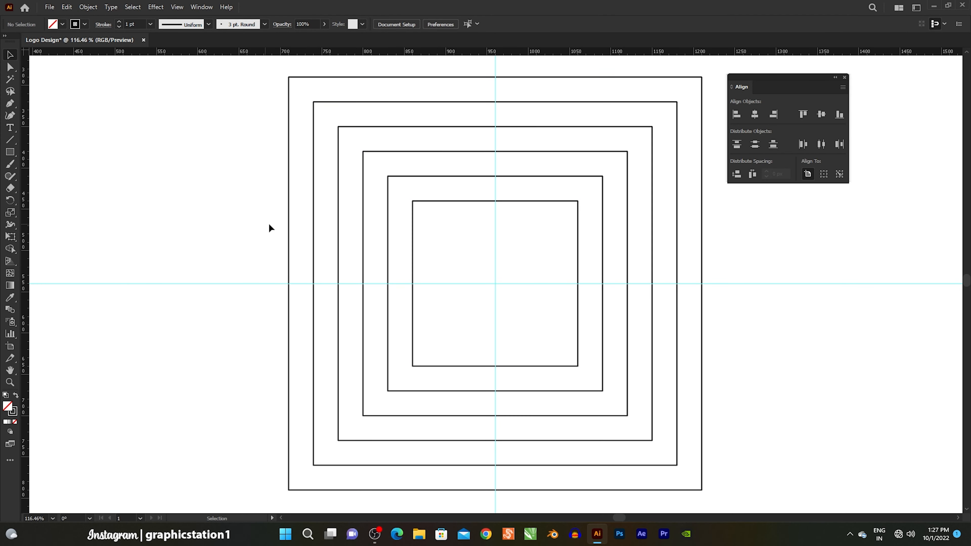
left_click(289, 224)
left_click(314, 228)
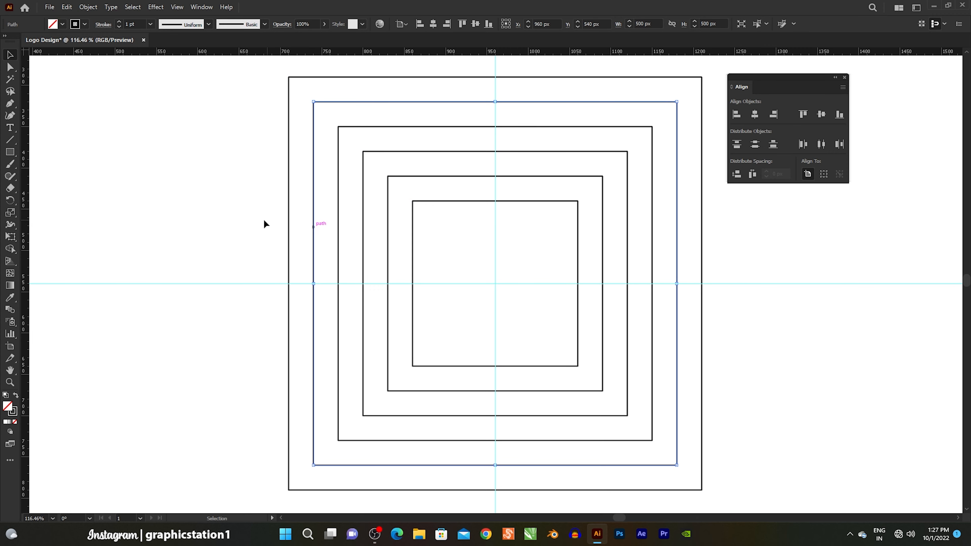
left_click(258, 218)
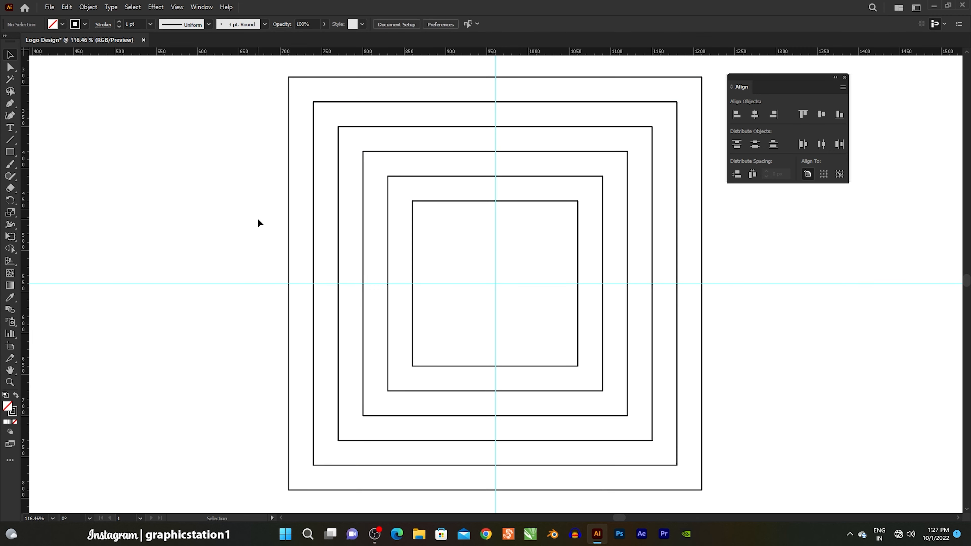
Copy the 260 px square, paste it in front, and stretch the copy's top edge up to the outermost square's top edge
left_click(389, 229)
left_click(67, 7)
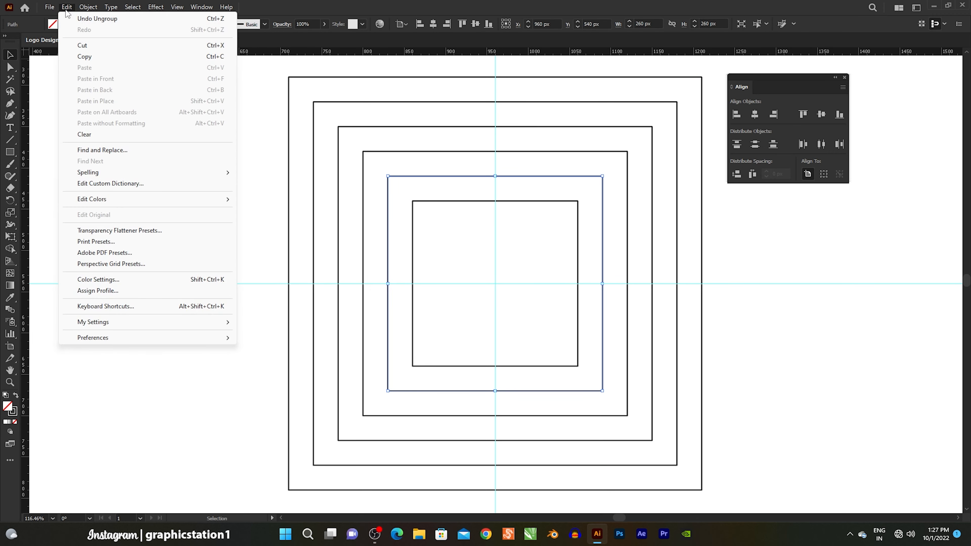
left_click(69, 54)
left_click(68, 10)
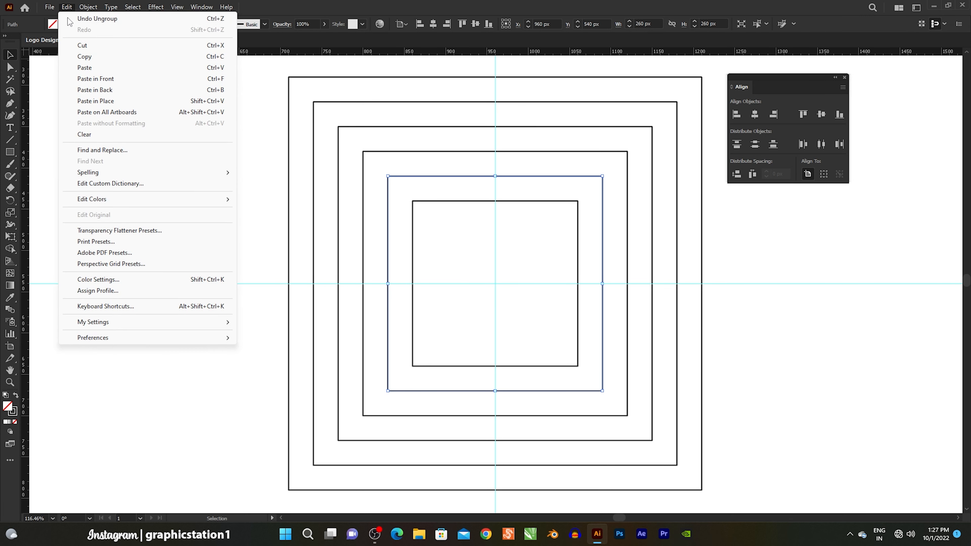
left_click(73, 80)
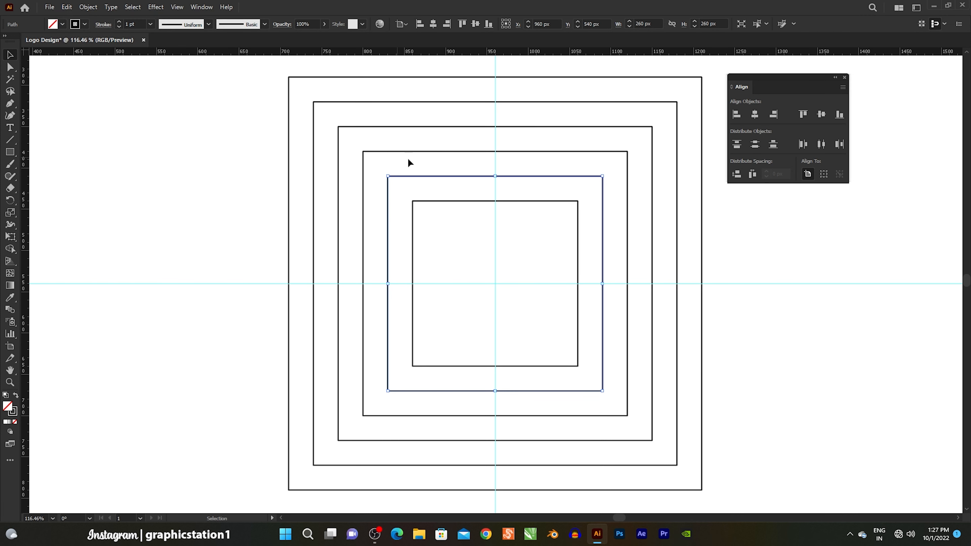
left_click_drag(497, 176, 496, 77)
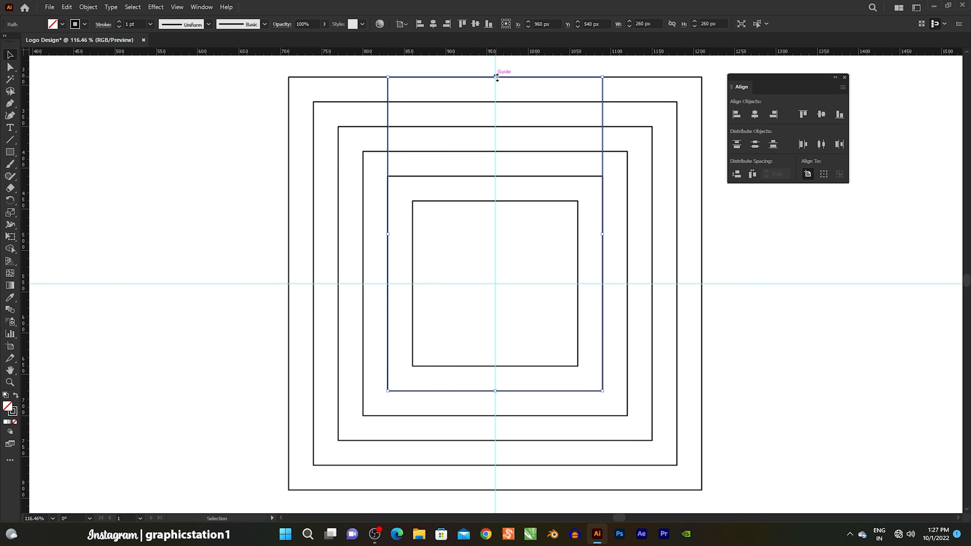
left_click(258, 112)
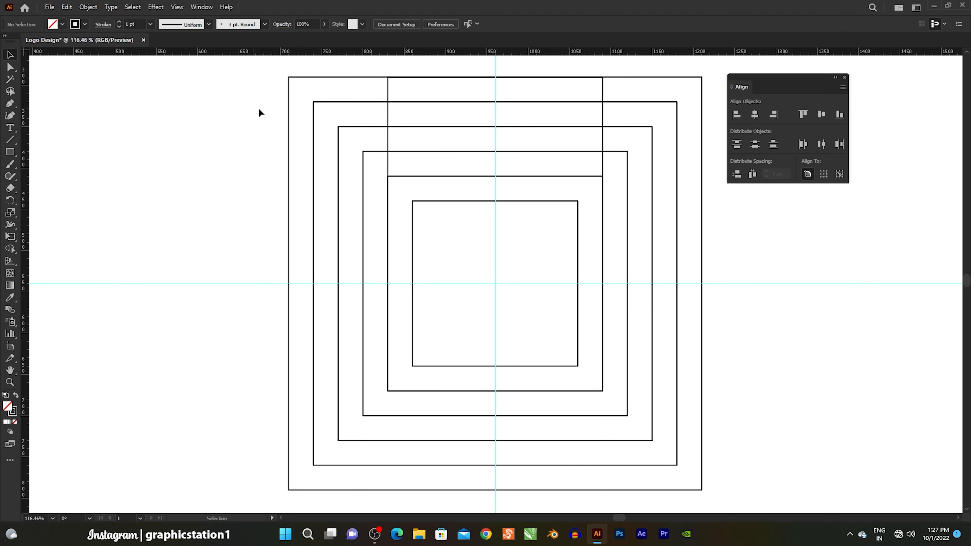
Round the two top corners of the stretched 380 px tall rectangle to a radius of about 60 px
left_click(386, 94)
scroll(520, 79, "up", 5)
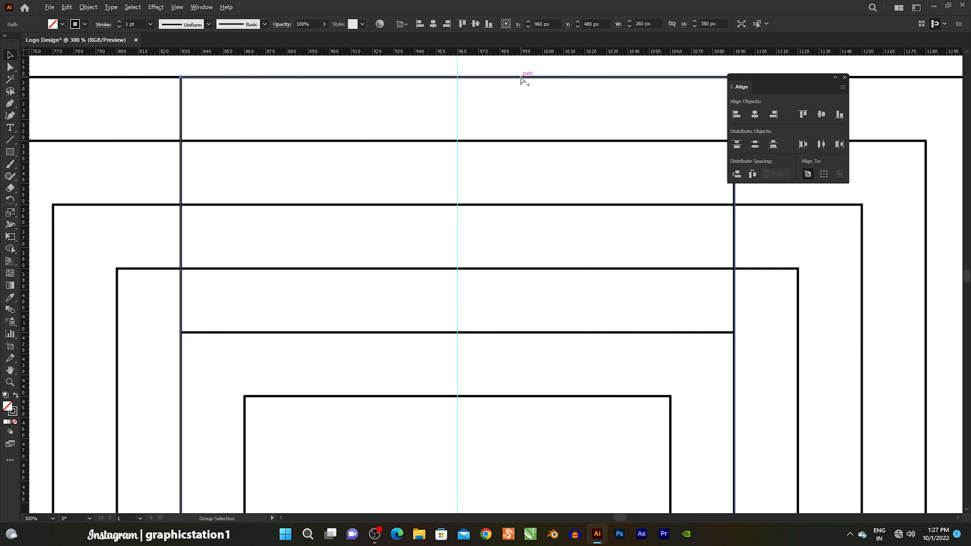
left_click_drag(508, 89, 440, 103)
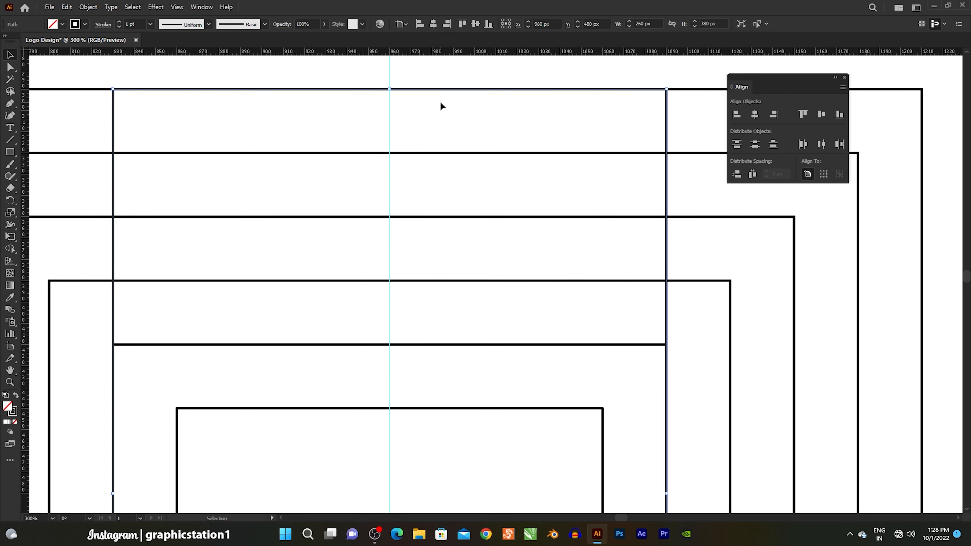
left_click(10, 67)
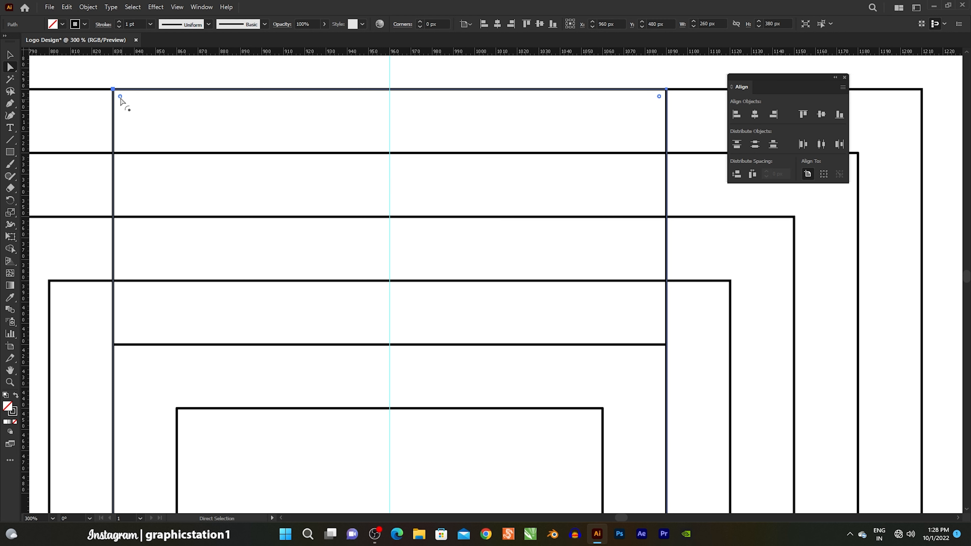
left_click_drag(120, 97, 273, 165)
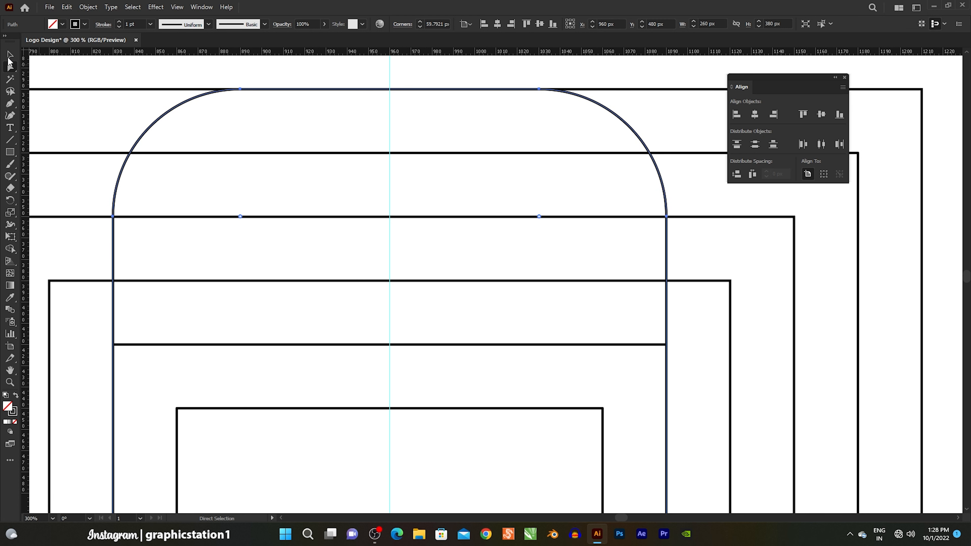
left_click(9, 56)
left_click(124, 87)
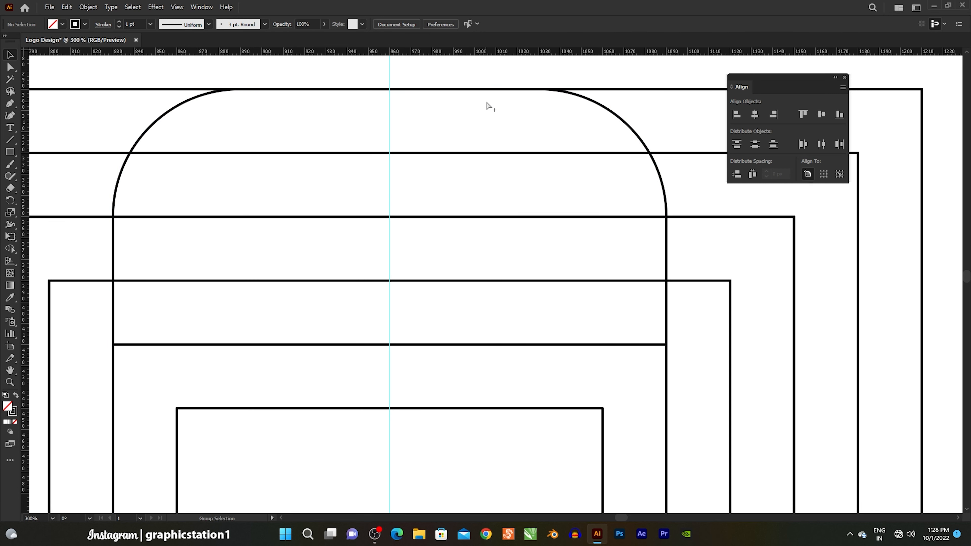
Paste another copy of the 260 px square in front and stretch its top edge up to the second-largest square's top edge
scroll(491, 107, "down", 2)
left_click_drag(487, 136, 450, 145)
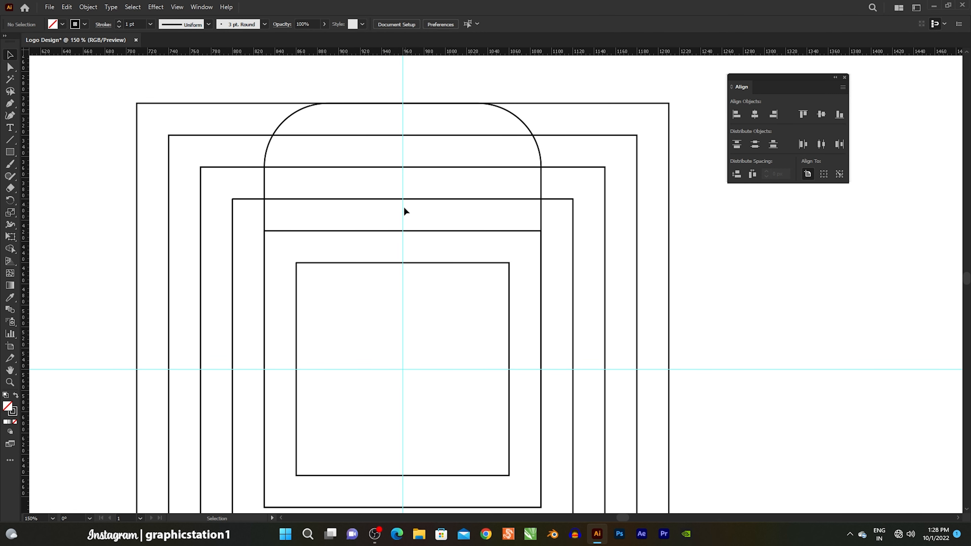
left_click(397, 231)
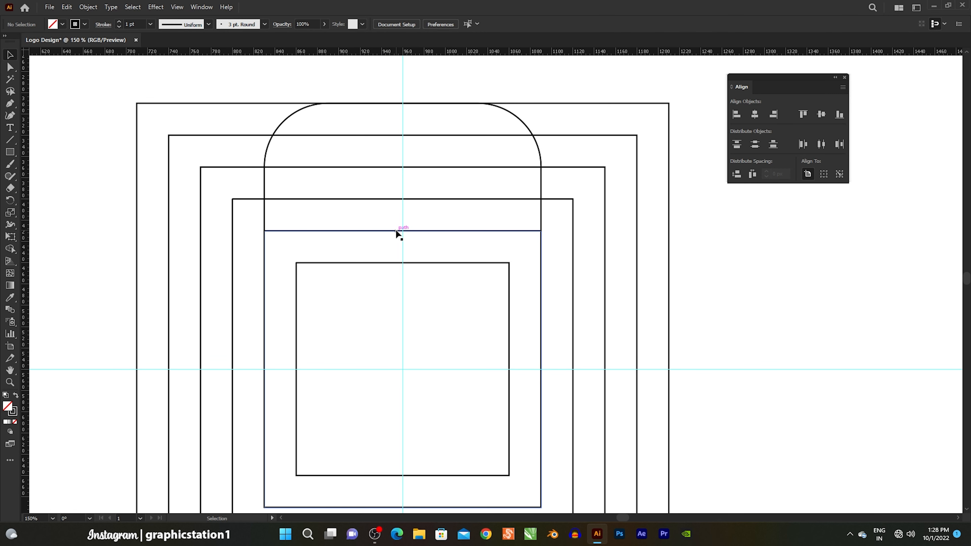
left_click(64, 9)
left_click(71, 56)
left_click(67, 9)
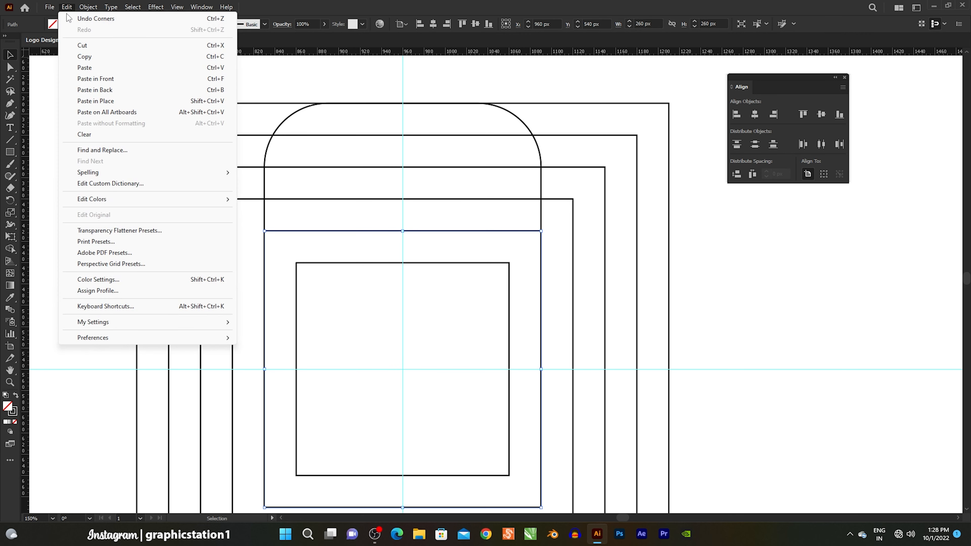
left_click(96, 78)
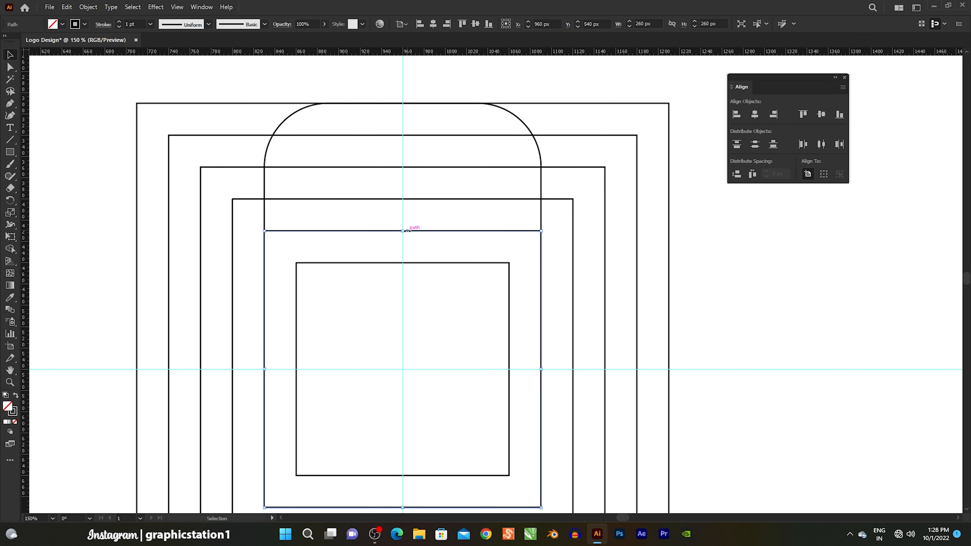
left_click_drag(402, 232, 402, 135)
Round only the top-left corner of the 350 px tall rectangle until its curve meets the third-largest square's top edge
scroll(299, 130, "up", 3)
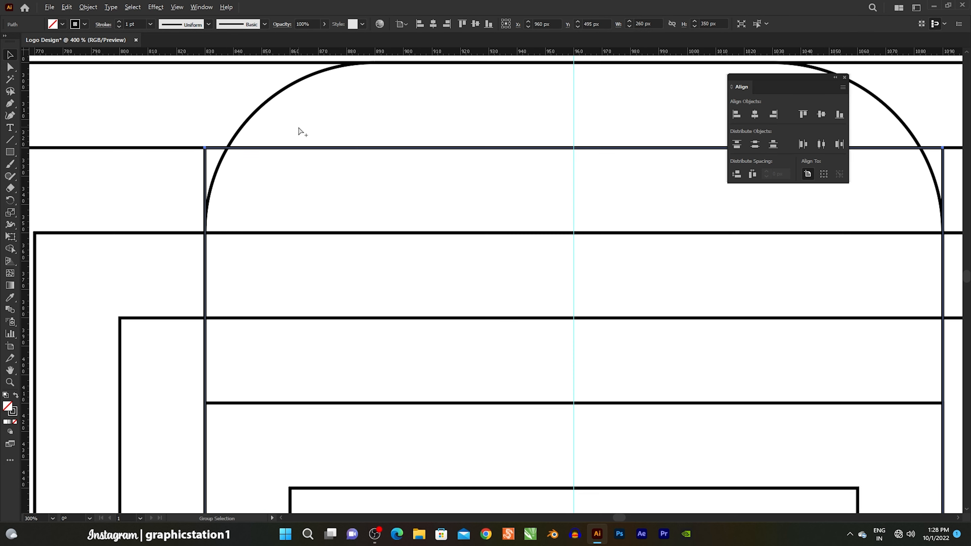
left_click_drag(14, 72, 41, 67)
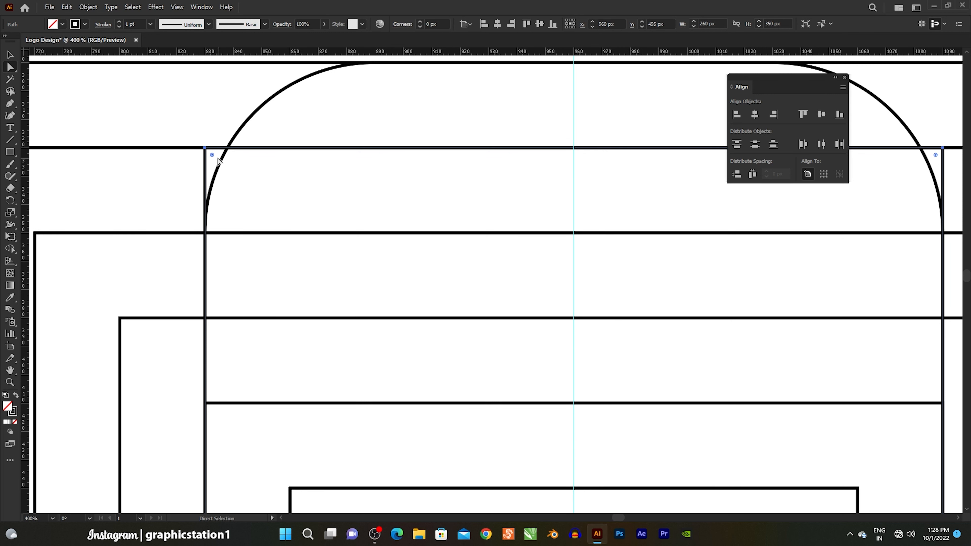
left_click_drag(212, 155, 298, 231)
left_click(15, 56)
left_click(135, 110)
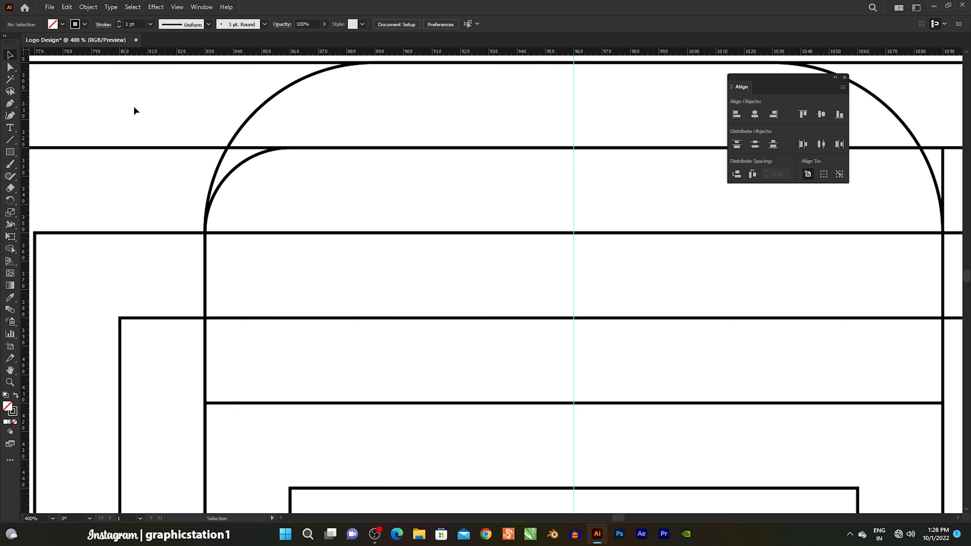
scroll(414, 120, "down", 2)
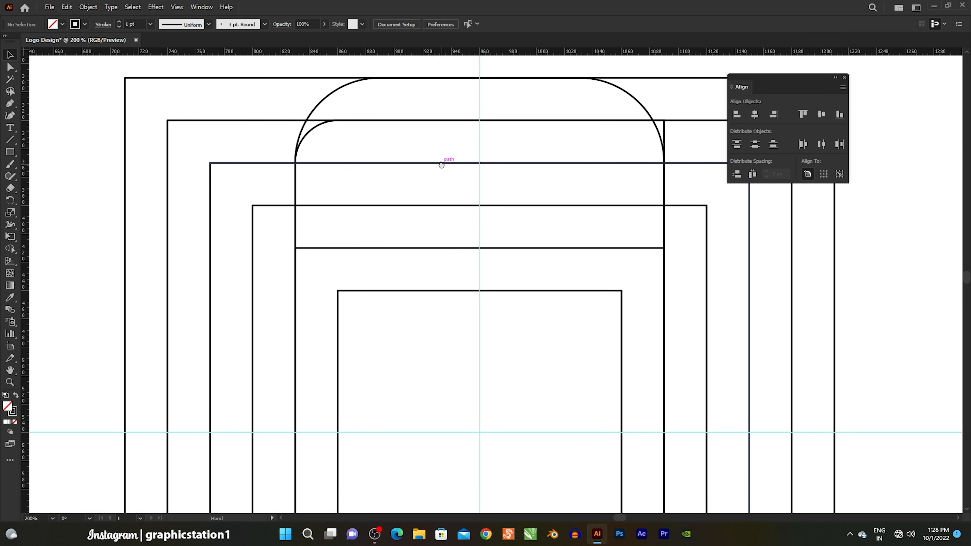
scroll(446, 125, "down", 1)
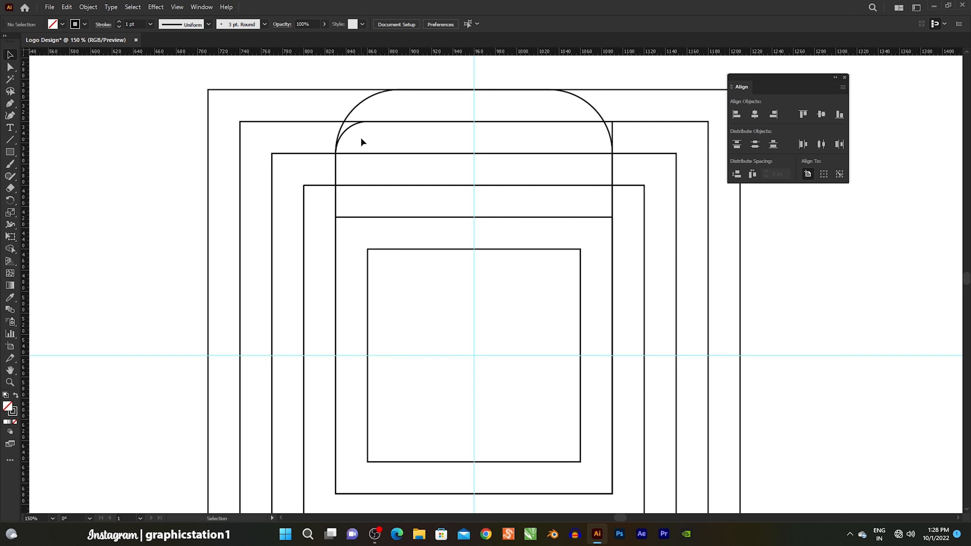
Copy the 320 px square, paste it in front, and stretch the copy's left edge out to the third-largest square's left edge
left_click(321, 185)
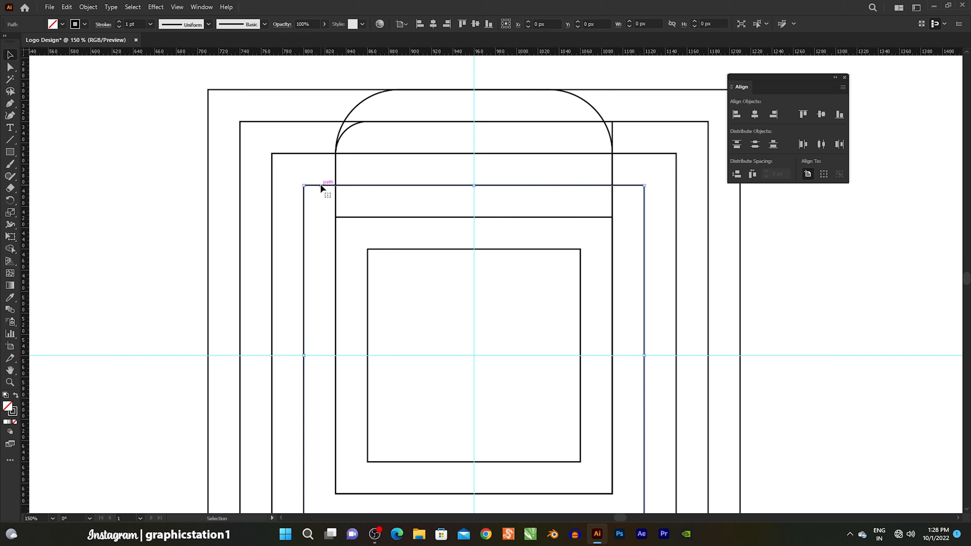
left_click(66, 7)
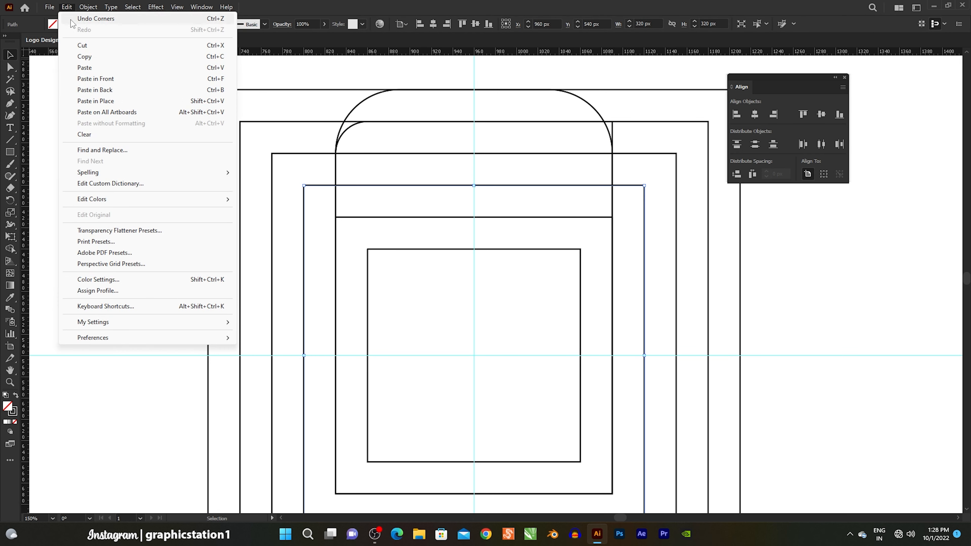
left_click(72, 56)
left_click(67, 7)
left_click(95, 79)
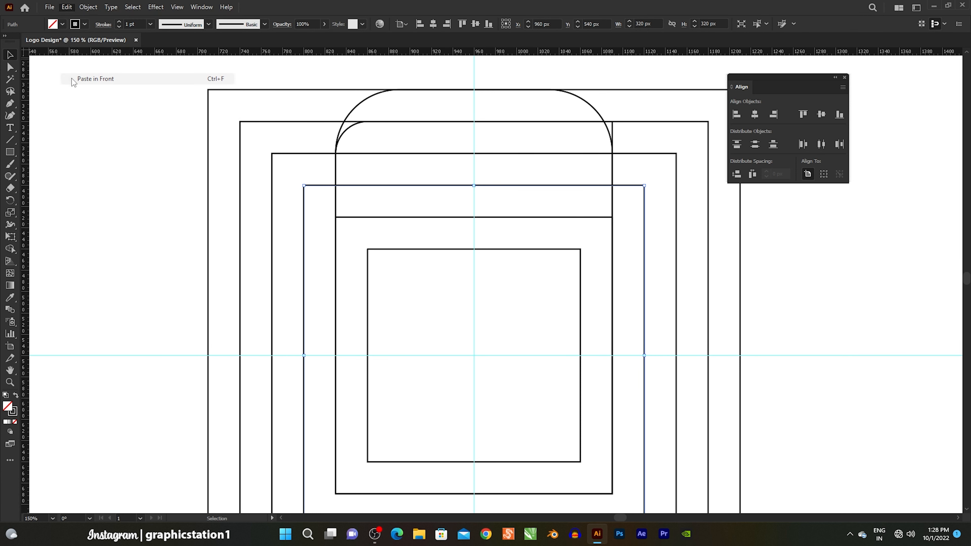
left_click_drag(303, 356, 271, 356)
Round only the top-left corner of the stretched 350 px wide rectangle to a radius of 30 px
left_click_drag(13, 71, 43, 69)
scroll(279, 184, "up", 3)
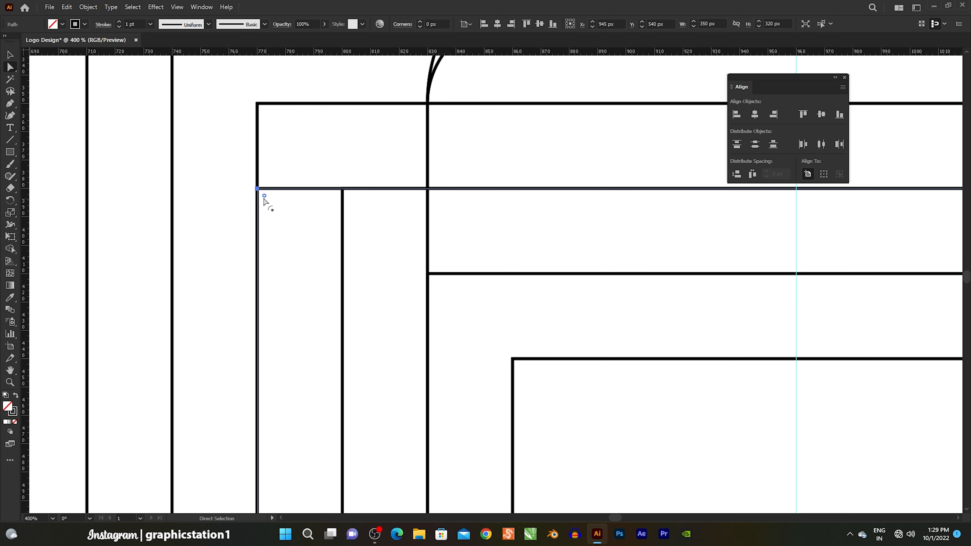
left_click_drag(264, 196, 353, 268)
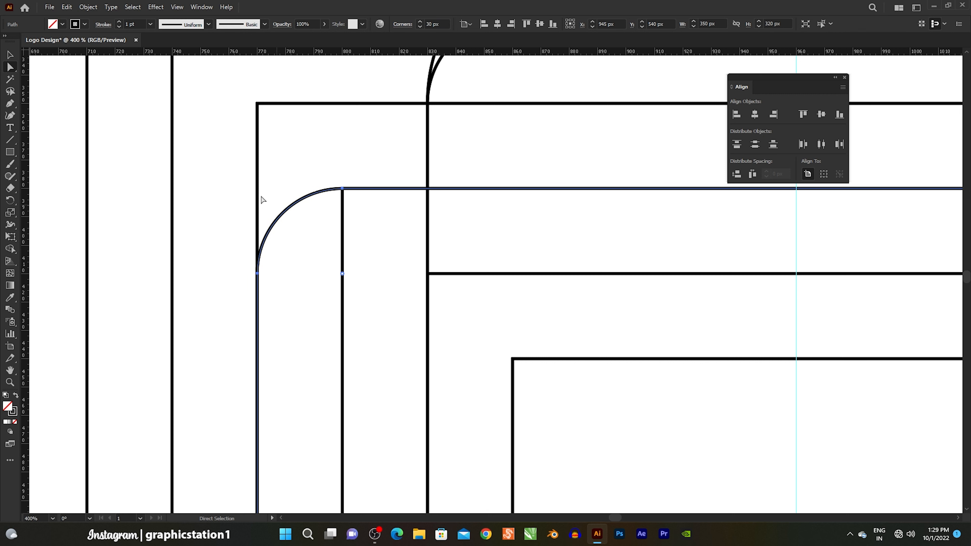
left_click(11, 57)
left_click(104, 112)
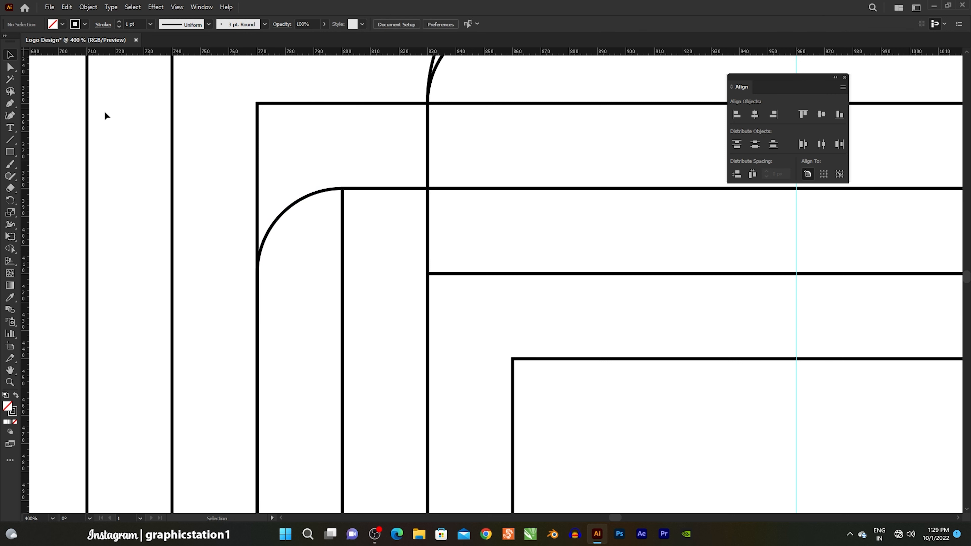
Copy the 380 px square and paste the copy in front
left_click(258, 136)
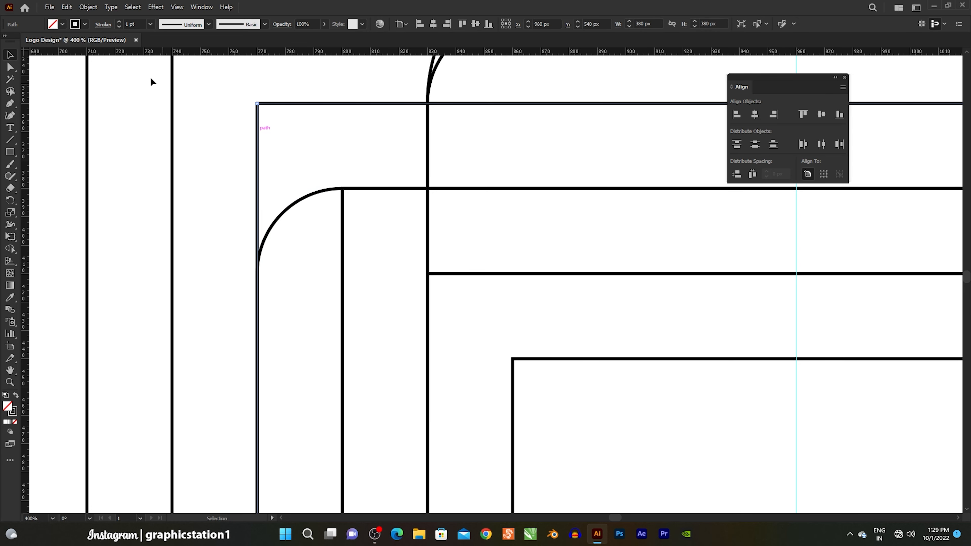
left_click(67, 7)
left_click(85, 56)
left_click(67, 7)
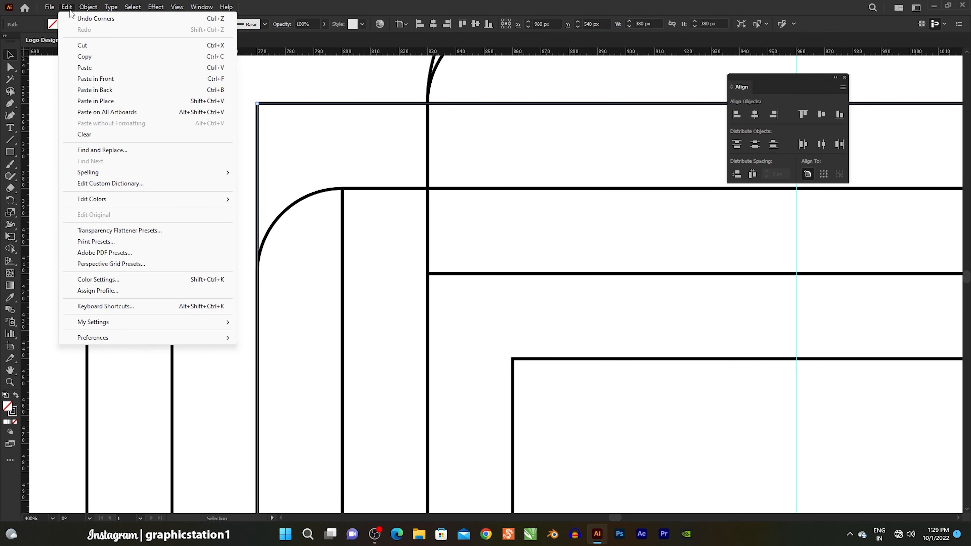
left_click(74, 78)
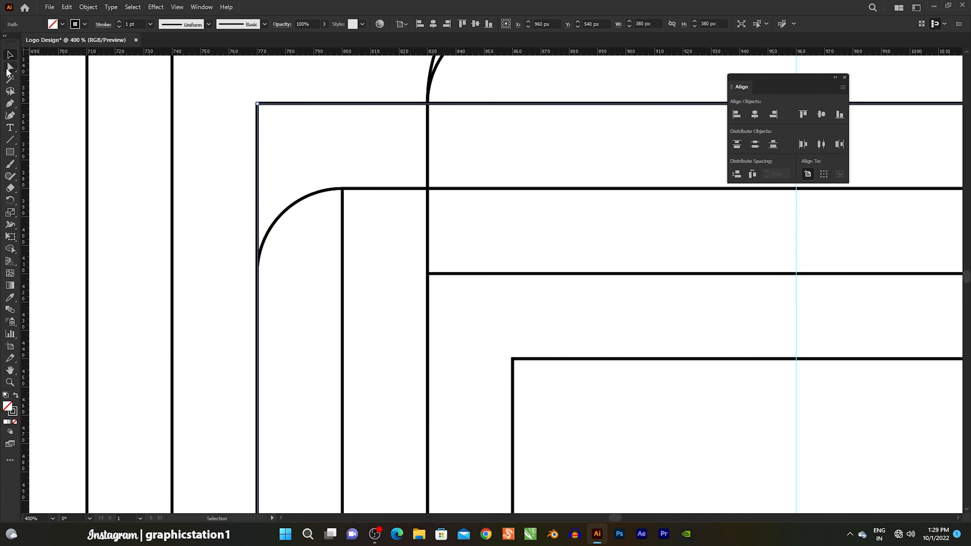
Round only the top-left corner of the 380 px square's copy to a radius of about 60 px
left_click_drag(7, 72, 34, 73)
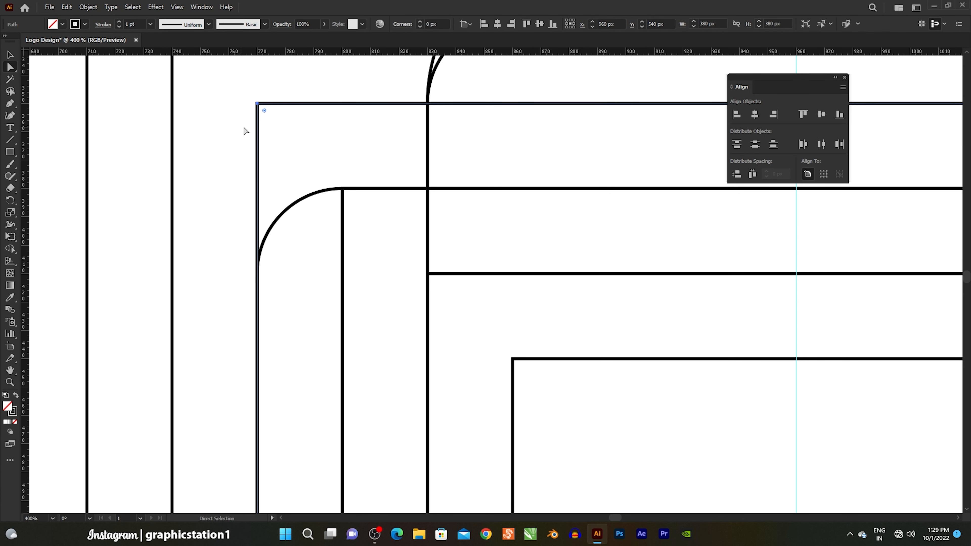
left_click_drag(263, 111, 473, 231)
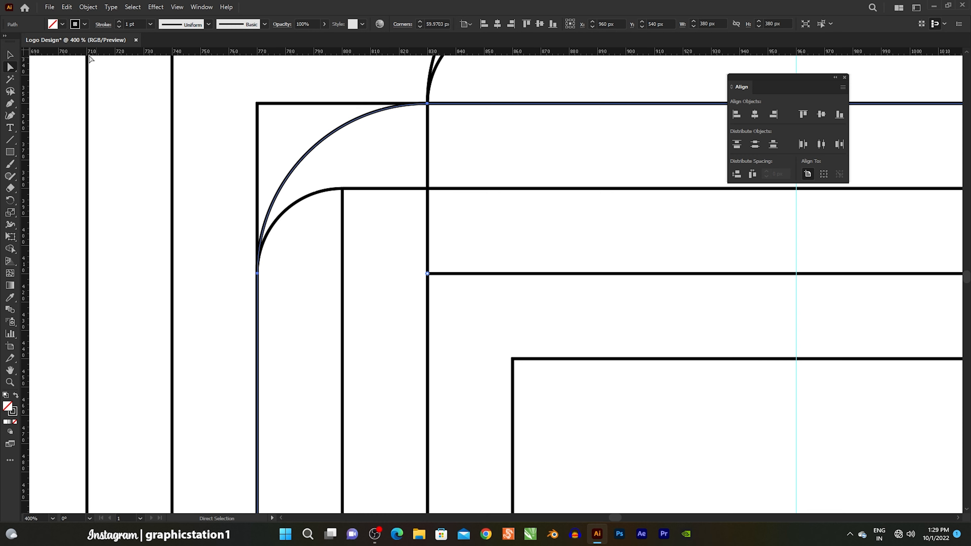
left_click(14, 55)
left_click(68, 129)
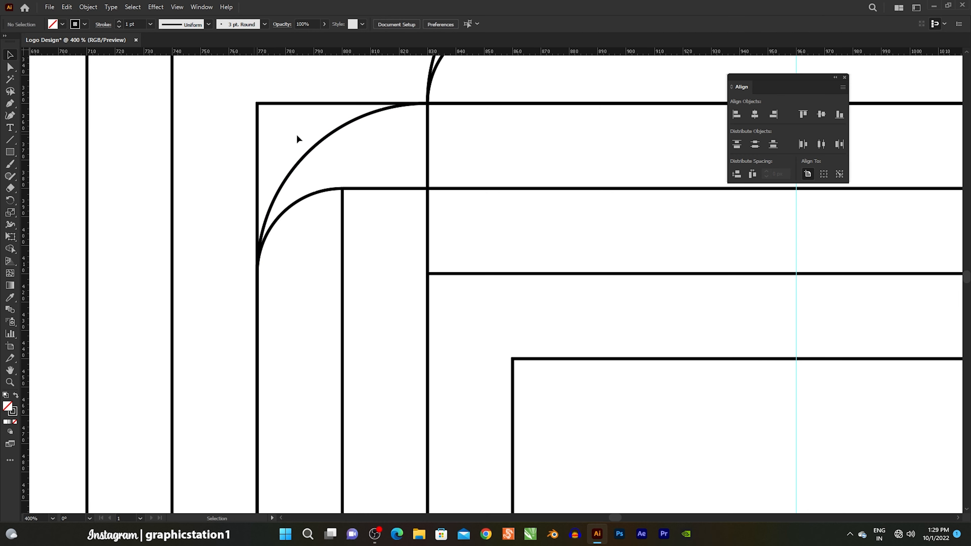
Draw a vertical line about 262 px long along the 260 px square's right edge, extending up beyond the outermost square
key("ctrl+1")
left_click_drag(424, 113, 399, 151)
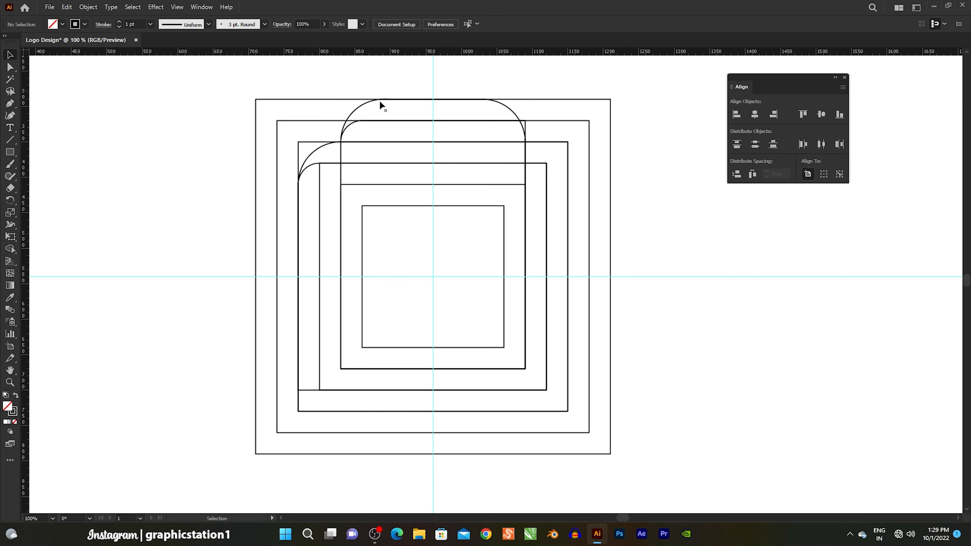
left_click_drag(426, 210, 448, 213)
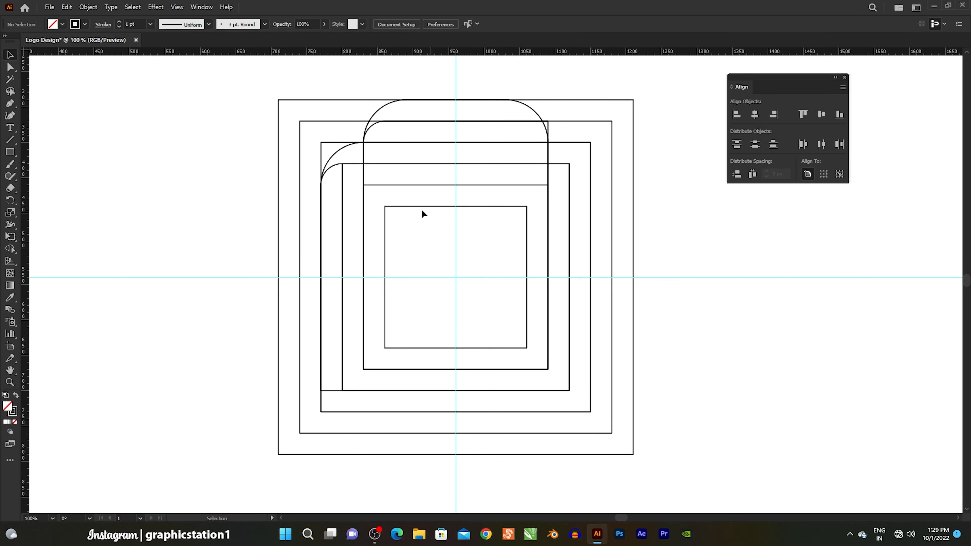
left_click(10, 139)
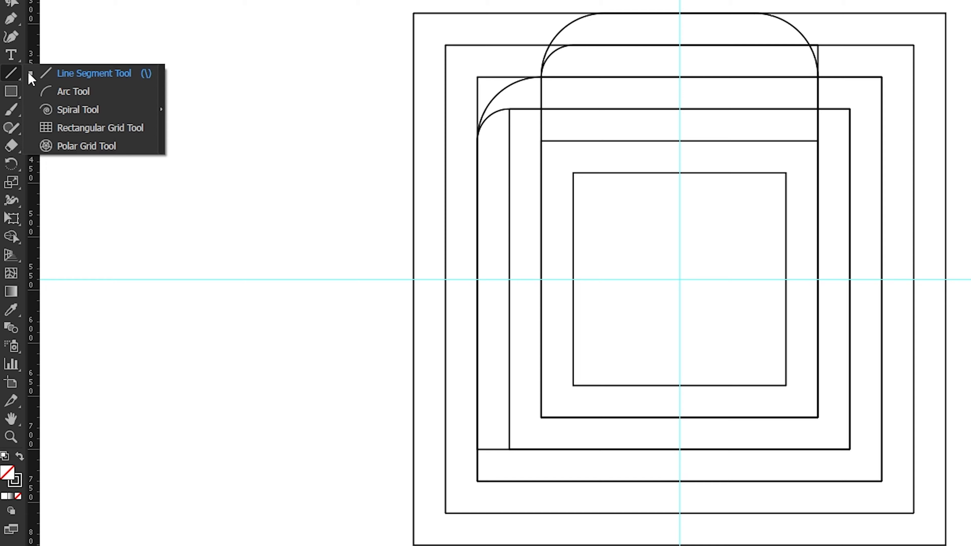
left_click(72, 72)
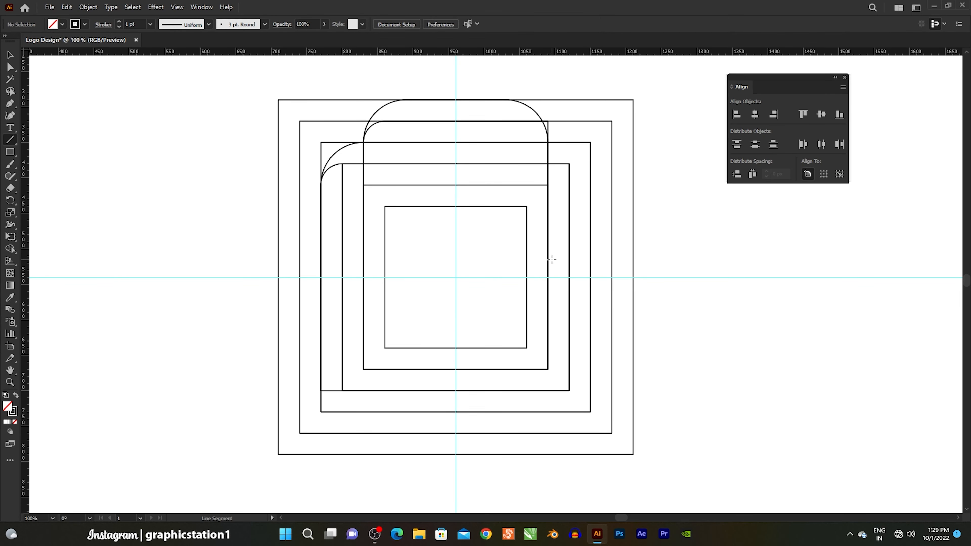
left_click_drag(548, 251, 548, 64)
left_click(9, 55)
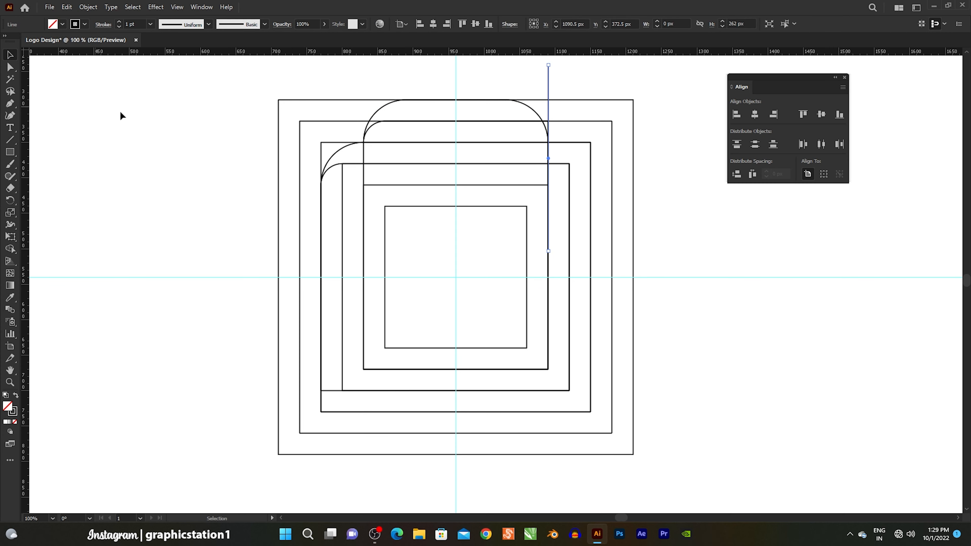
Align the new vertical line and the 260 px wide rectangle by their right edges, relative to the selection
scroll(560, 174, "up", 1)
scroll(534, 366, "up", 7)
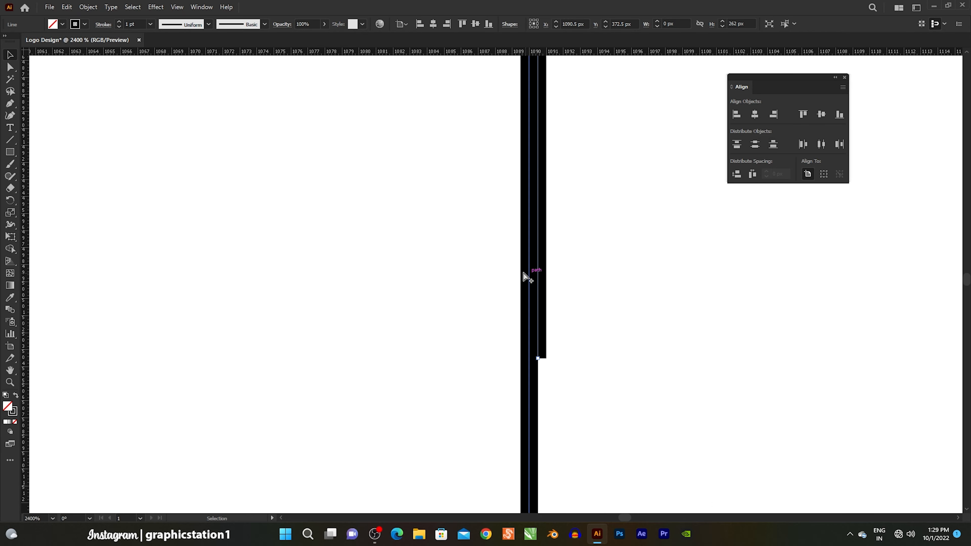
scroll(495, 250, "down", 1)
left_click(606, 163)
left_click_drag(547, 242, 336, 408)
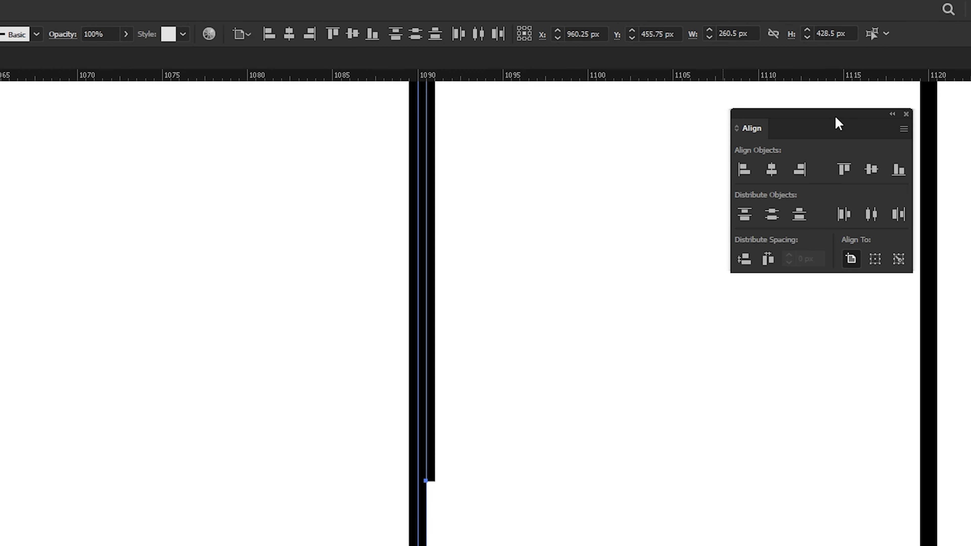
left_click_drag(835, 122, 641, 241)
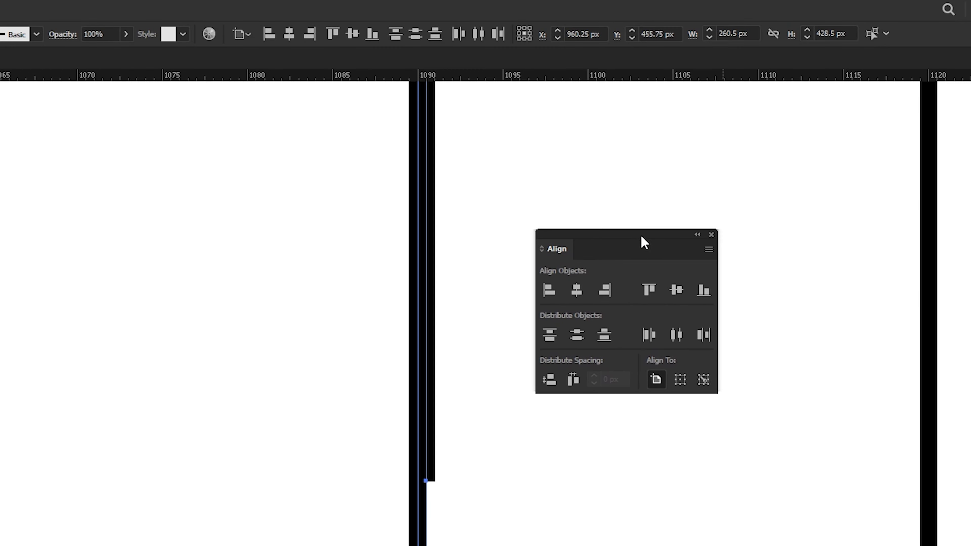
left_click(680, 381)
left_click(606, 290)
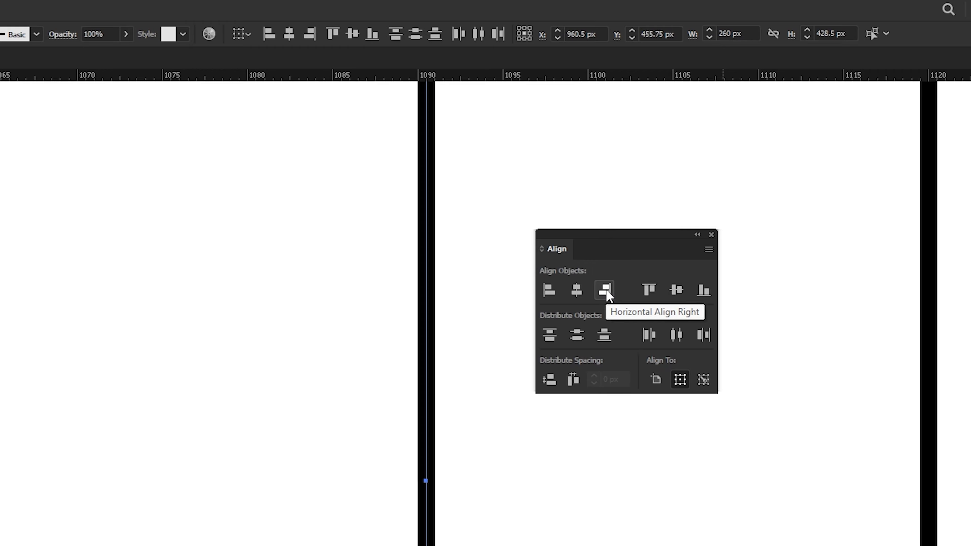
left_click(525, 480)
Copy the vertical line on the 260 px square's right edge and paste the copy in front
scroll(393, 358, "down", 3)
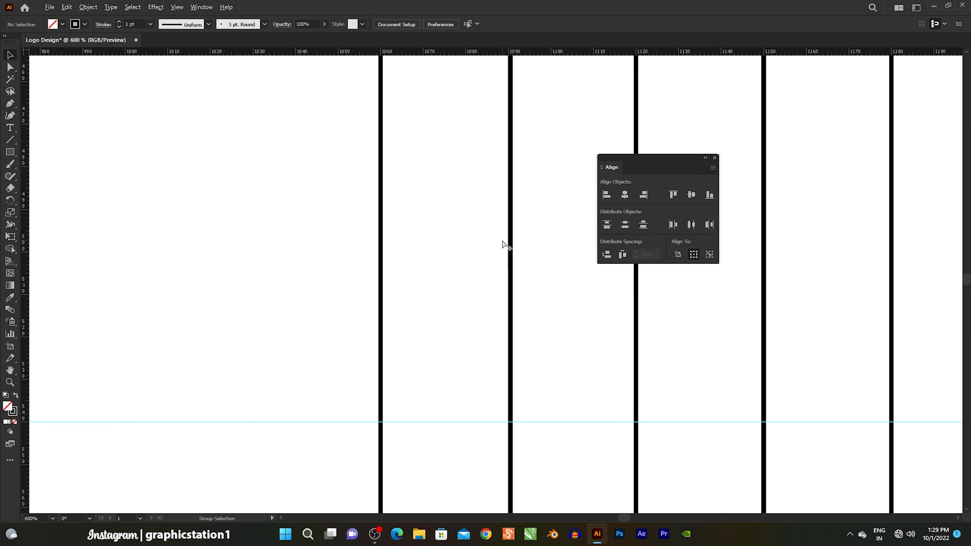
scroll(505, 268, "down", 5)
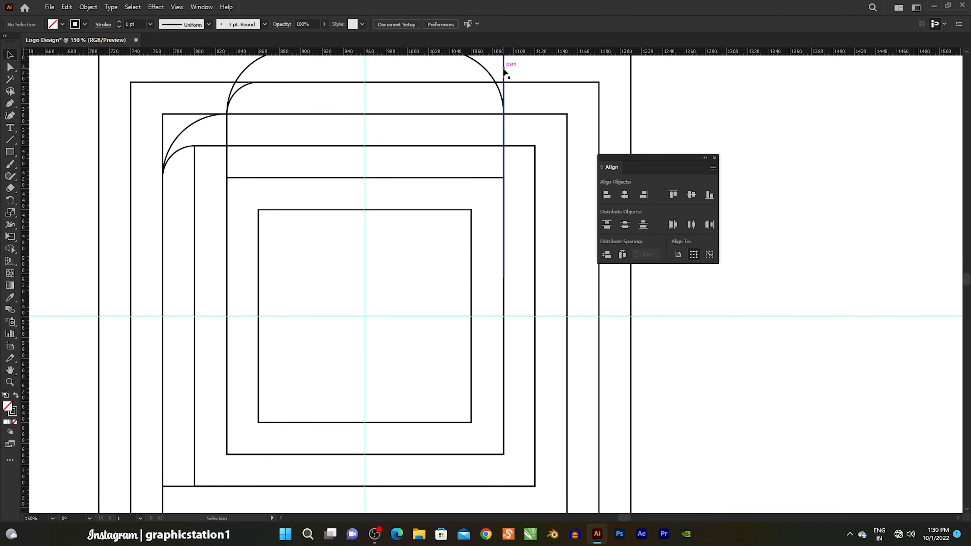
left_click(503, 67)
left_click(67, 7)
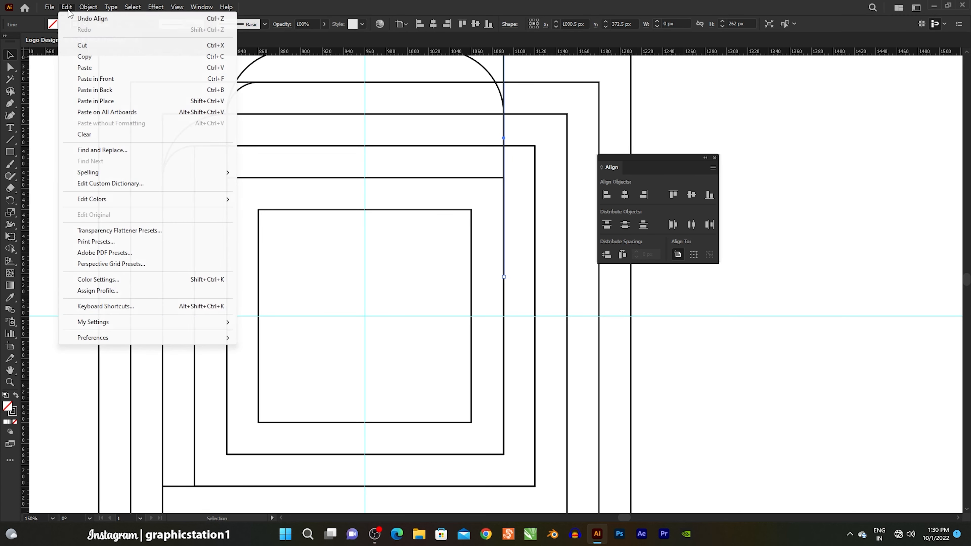
left_click(66, 8)
left_click(67, 9)
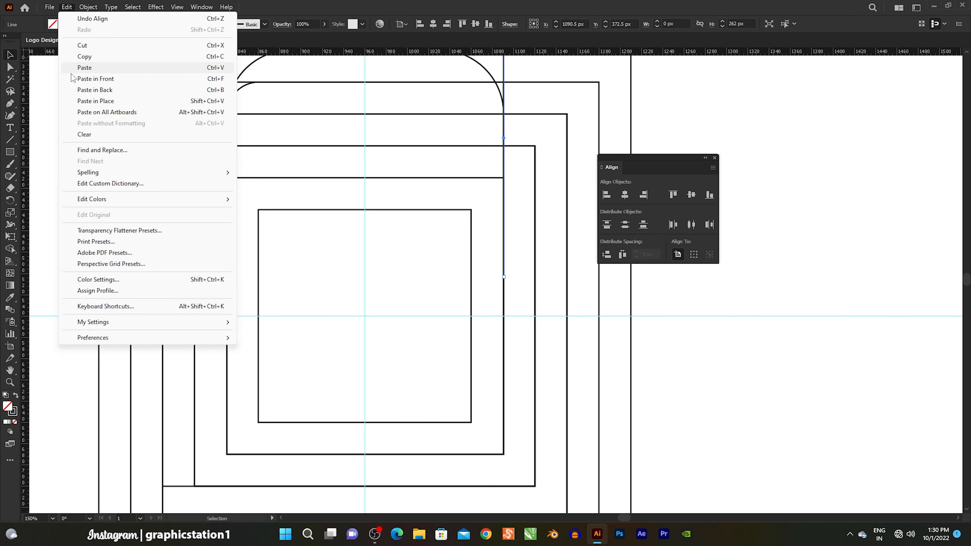